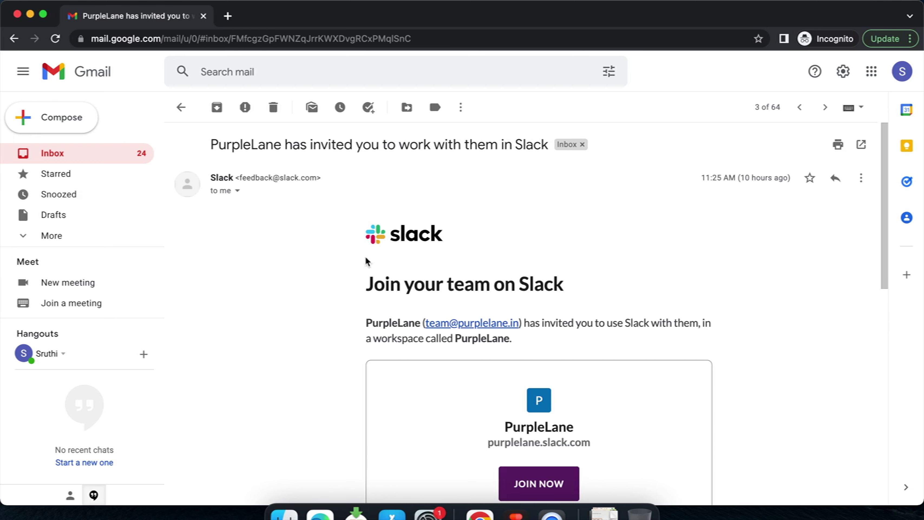
Accept the PurpleLane invitation from the Gmail email using its JOIN NOW link.
scroll(496, 388, "down", 5)
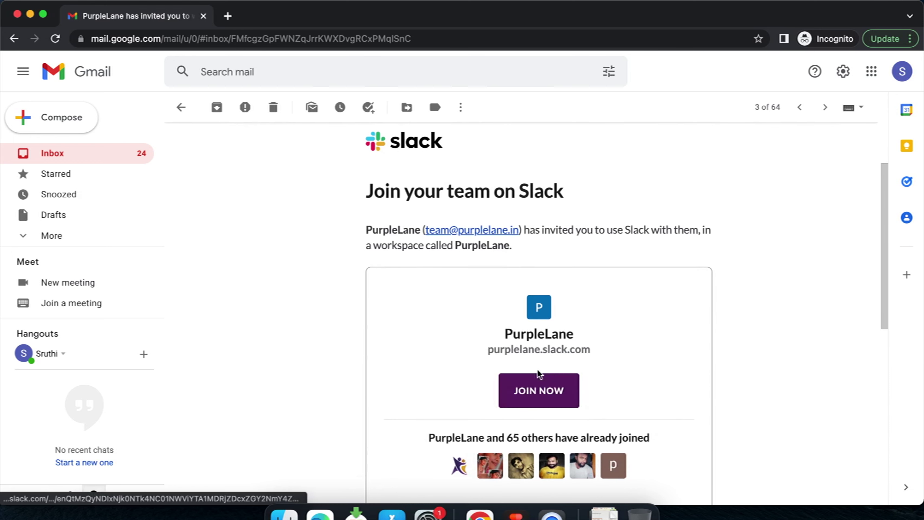
left_click(548, 393)
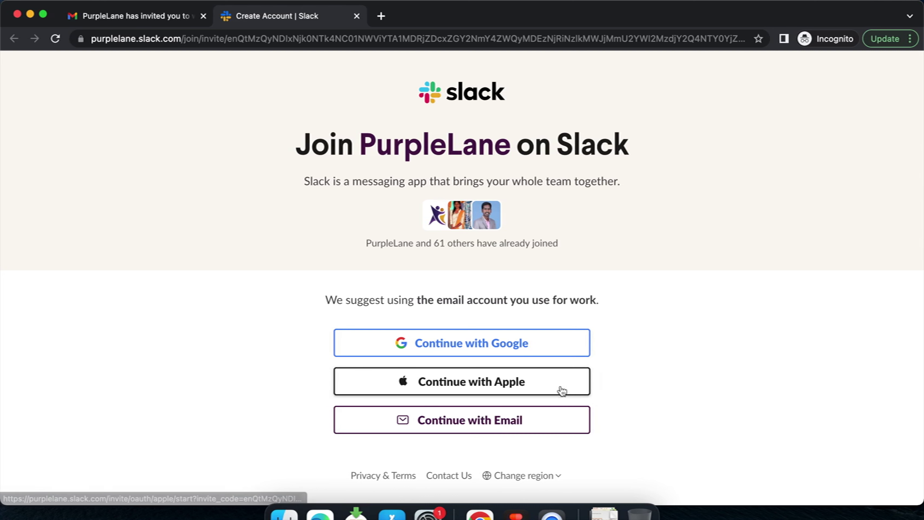
Sign up by email, entering the user's full name and a password, and create the account.
left_click(453, 424)
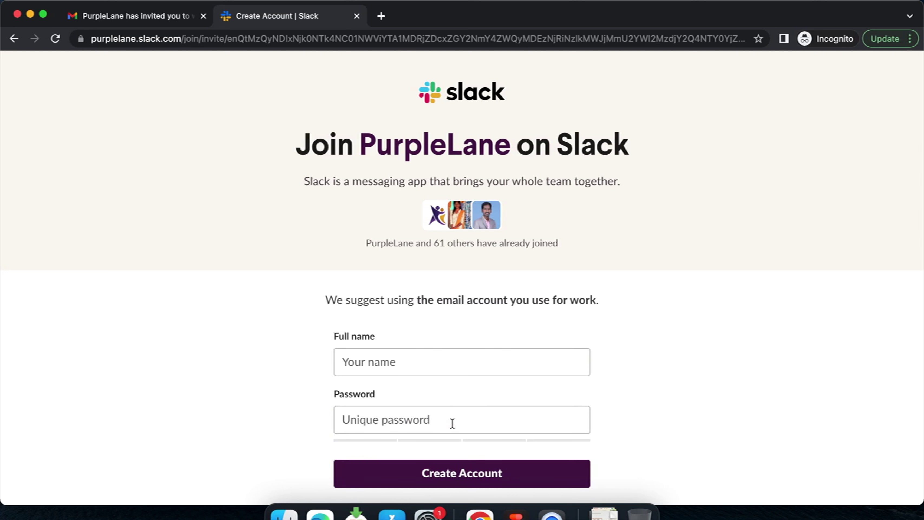
left_click(427, 365)
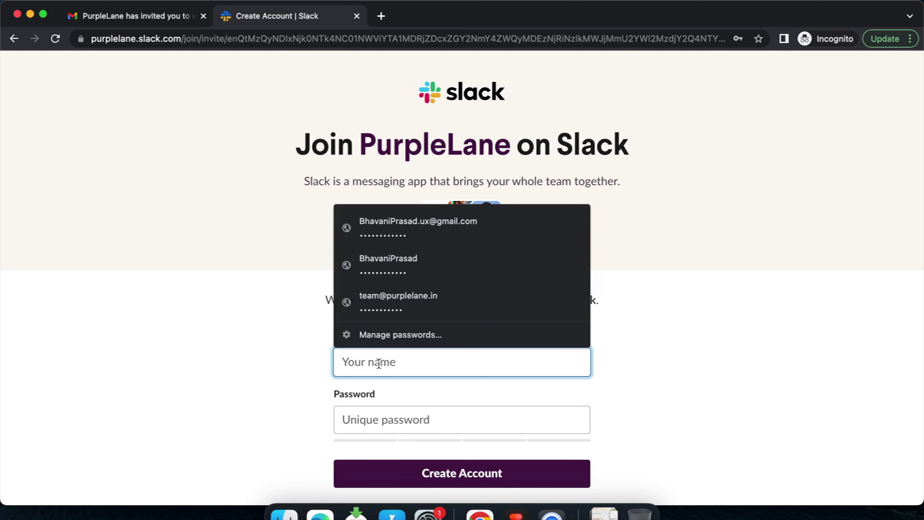
key("Escape")
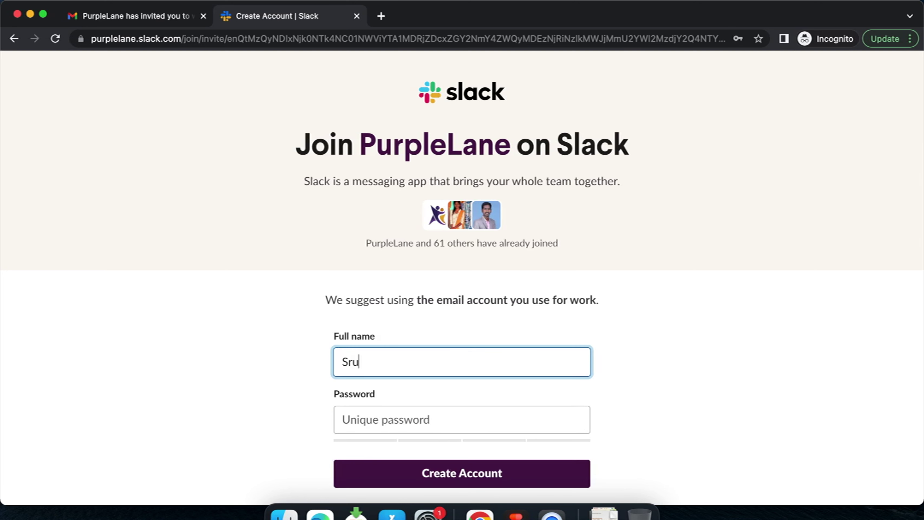
key("Tab")
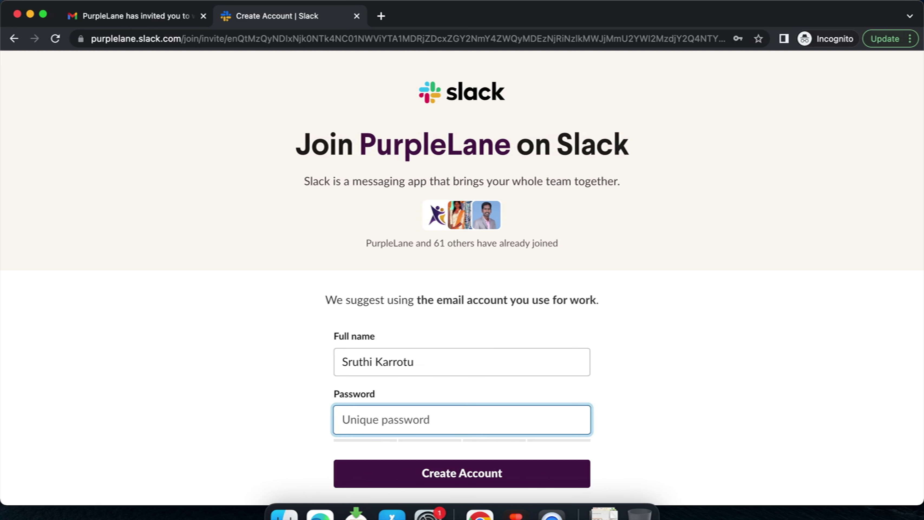
type("••••••••••")
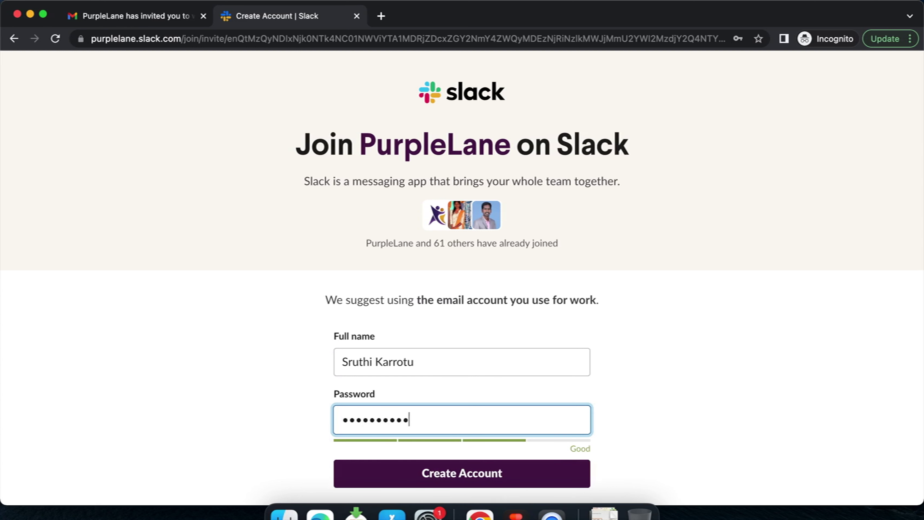
type("•••")
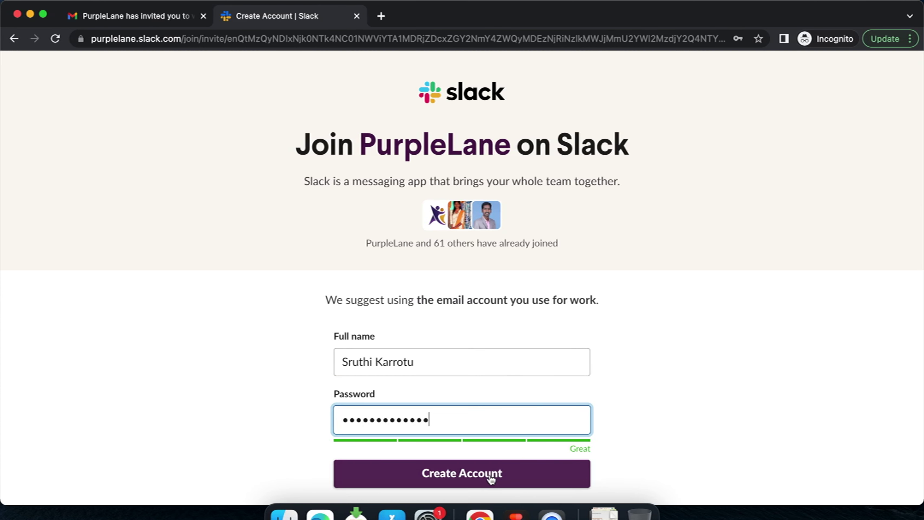
left_click(491, 479)
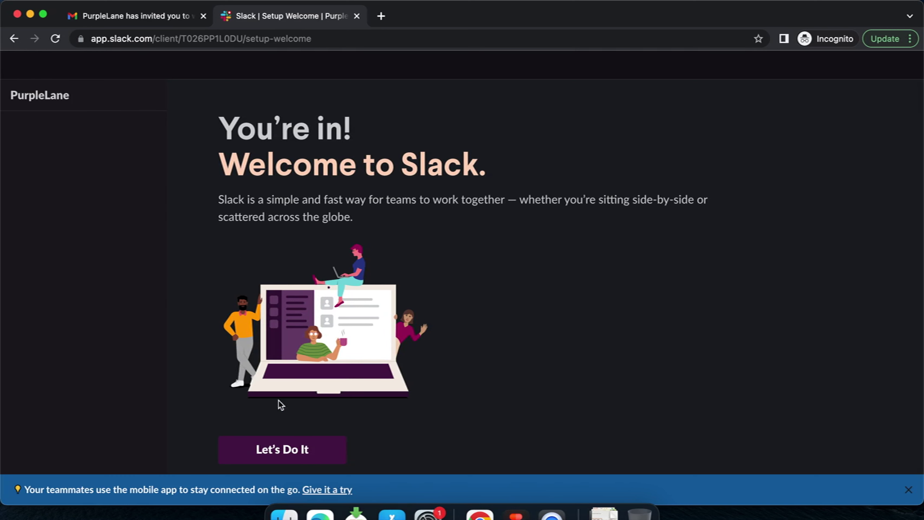
Start the PurpleLane workspace setup and skip choosing teammates for now.
left_click(295, 456)
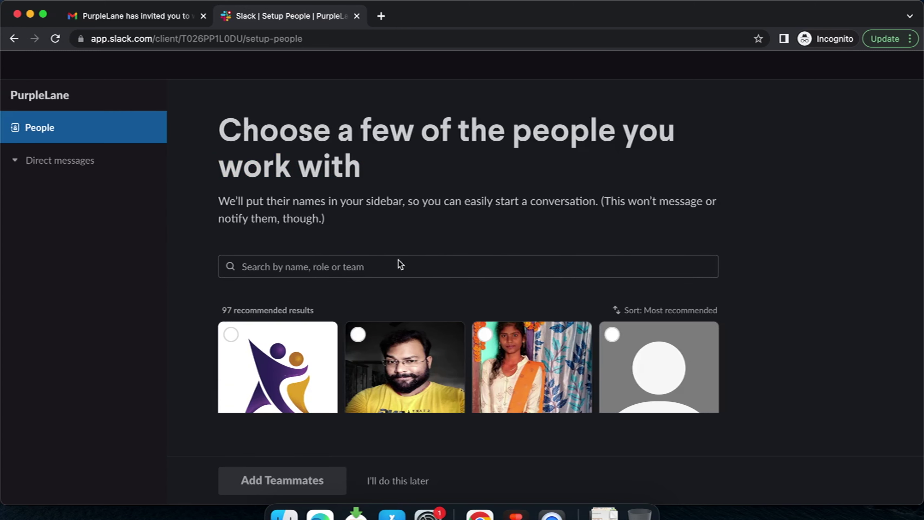
scroll(433, 383, "down", 5)
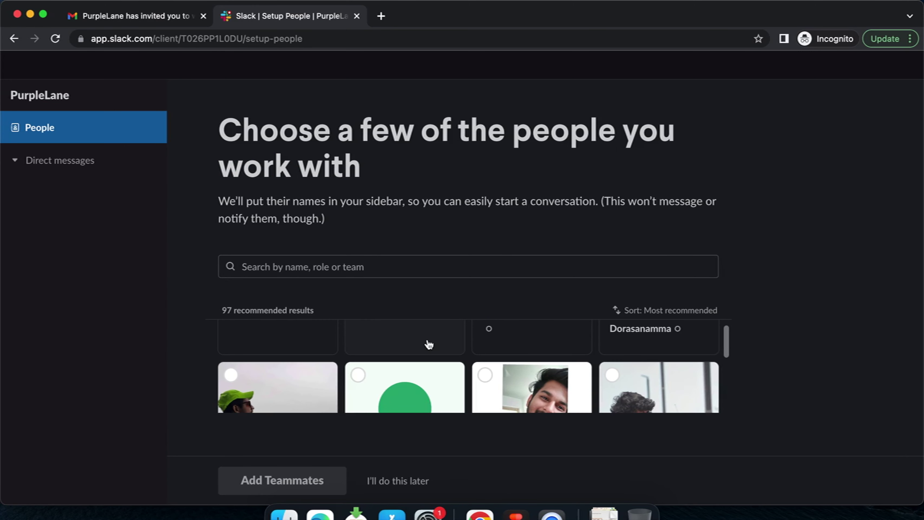
left_click(408, 484)
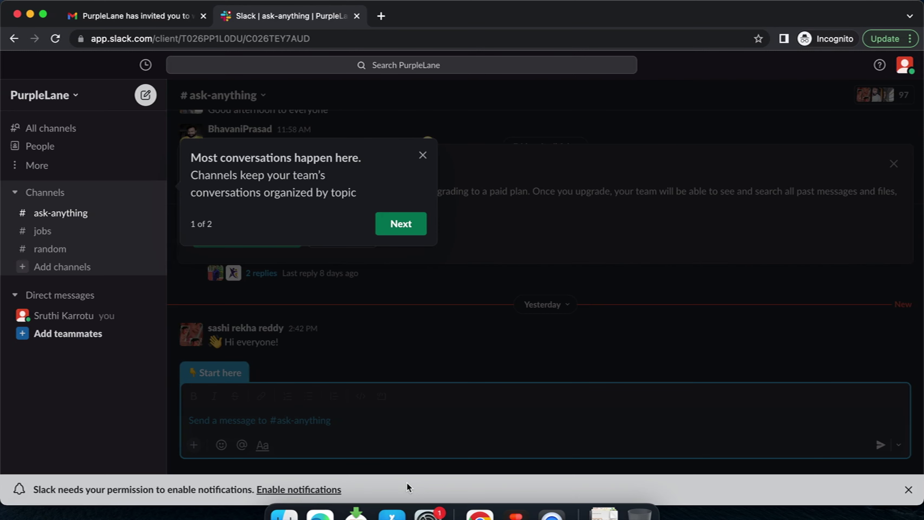
Step through both intro tour tips, then open the doubts-uiux channel.
left_click(396, 224)
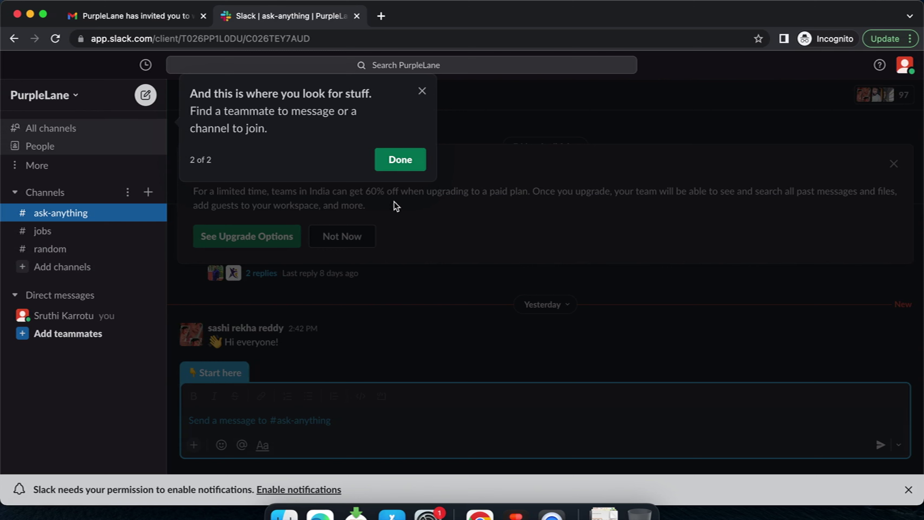
left_click(401, 159)
left_click(72, 254)
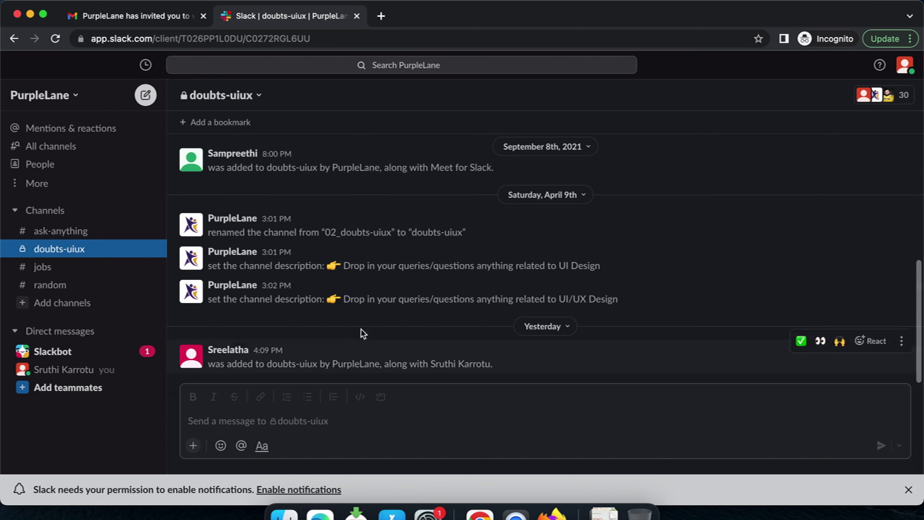
scroll(358, 266, "up", 3)
scroll(357, 266, "down", 3)
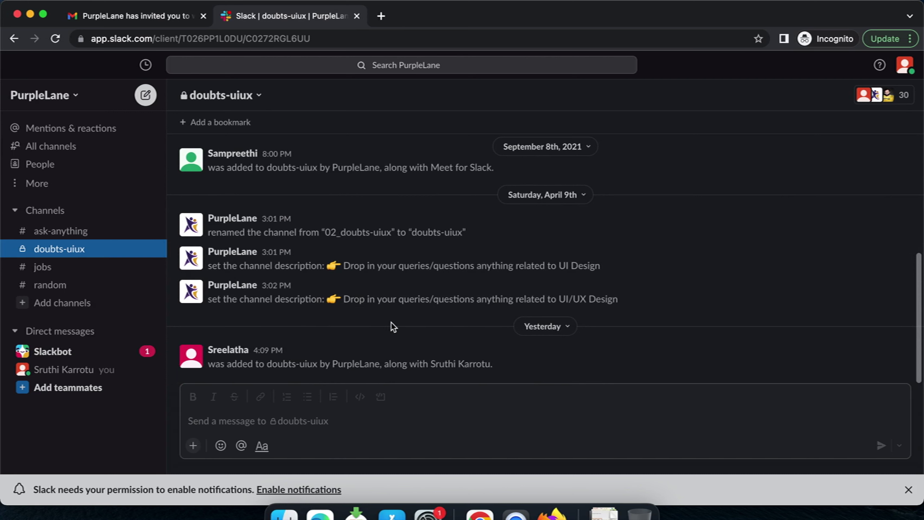
left_click(387, 338)
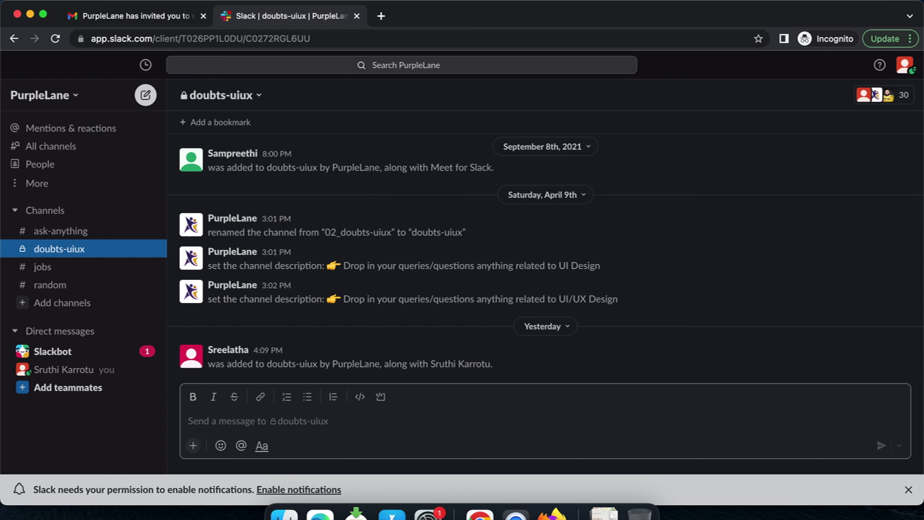
Type 'Hi, I am not able to download the files for assignment 2. Can you please help me?' in doubts-uiux.
type("Hi, I")
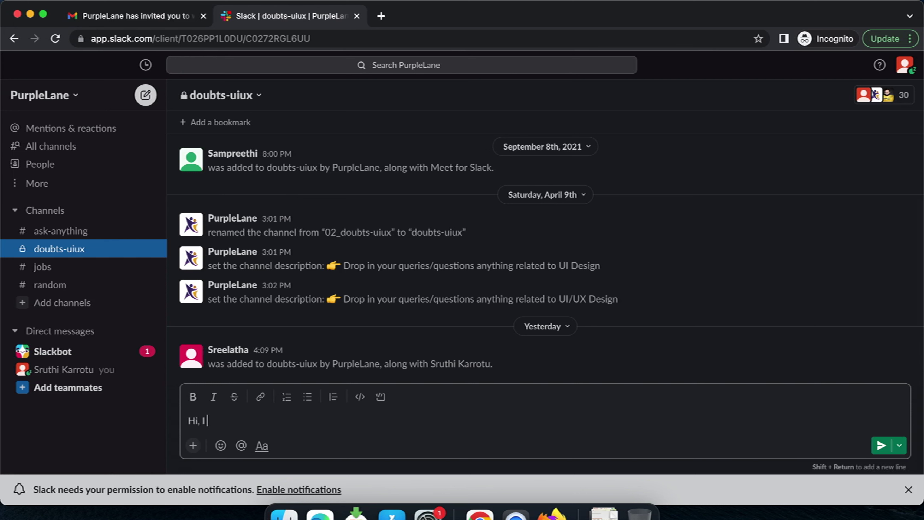
type(" am not able to download the files for")
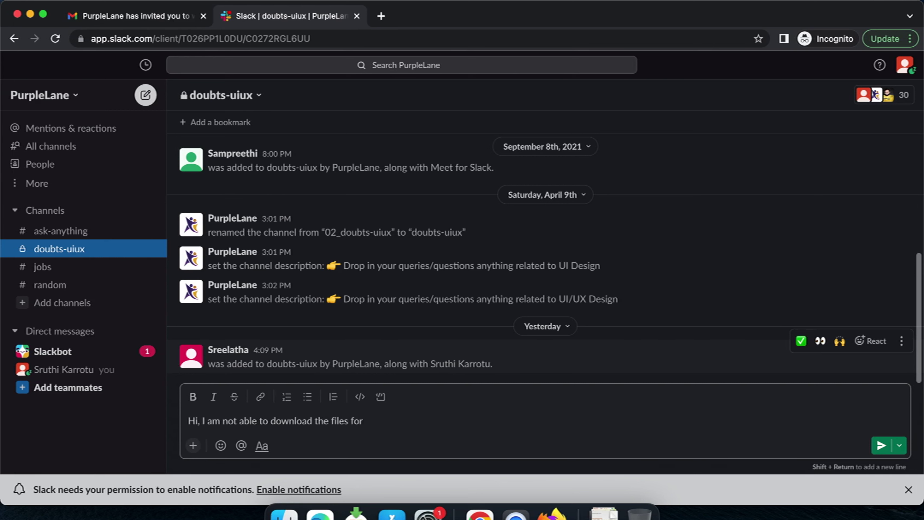
type(" assignment 2. Can you please help me?")
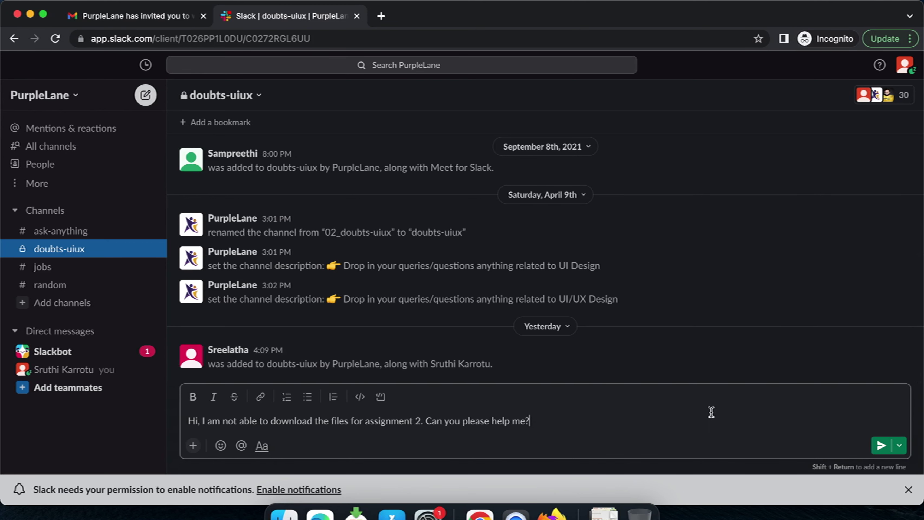
Upload design.png from the computer, found by searching '.png', as an attachment to the draft.
left_click(193, 452)
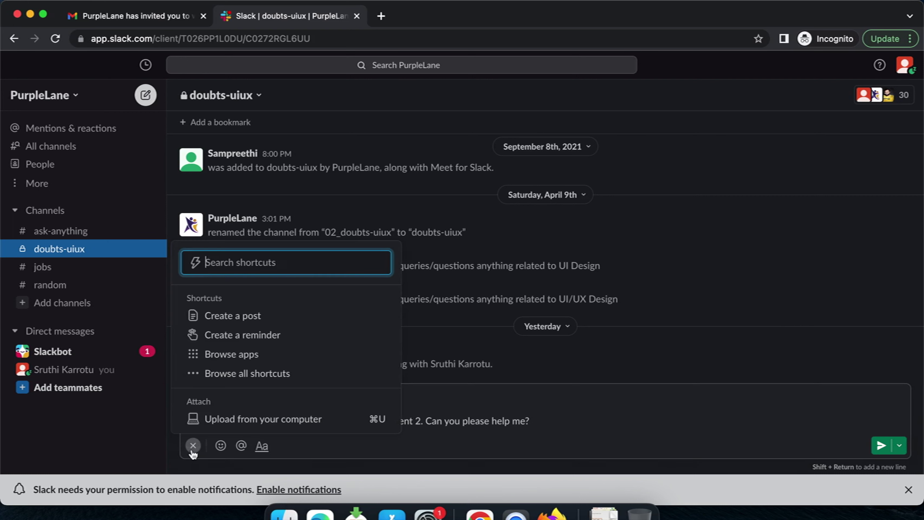
left_click(261, 417)
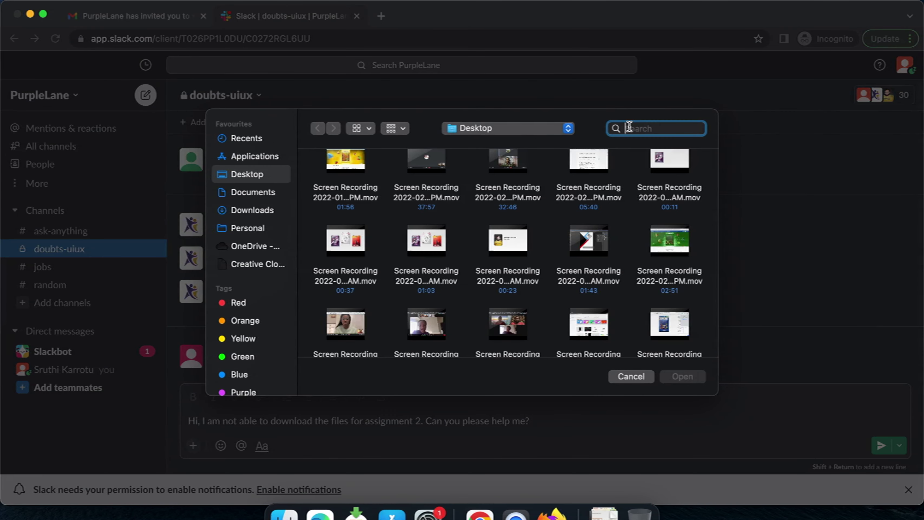
type(".png")
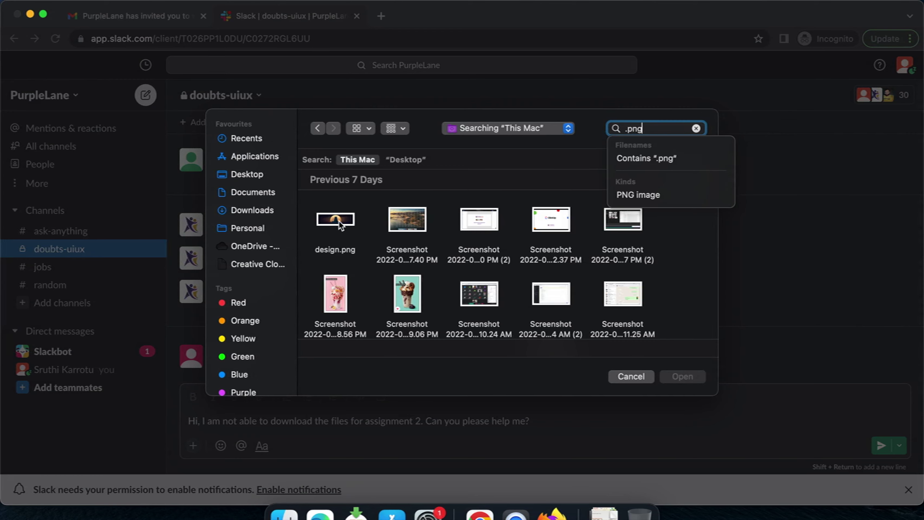
left_click(339, 220)
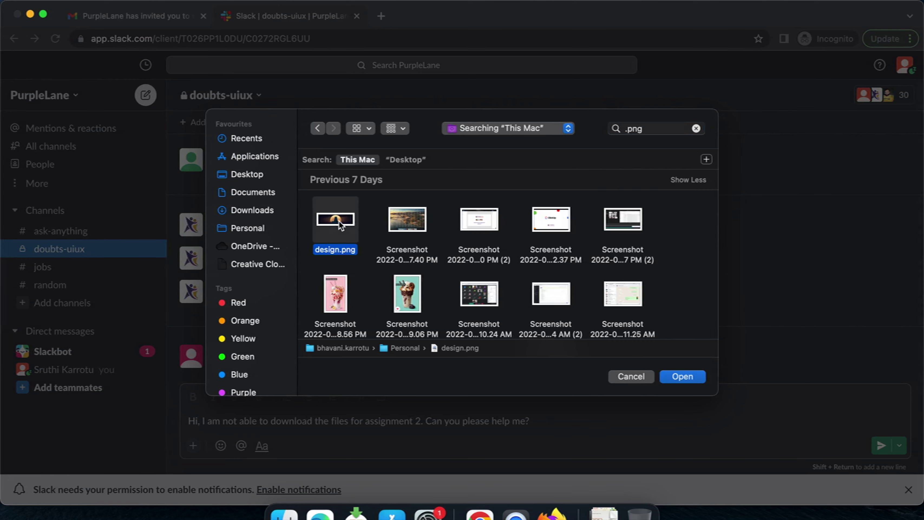
left_click(678, 375)
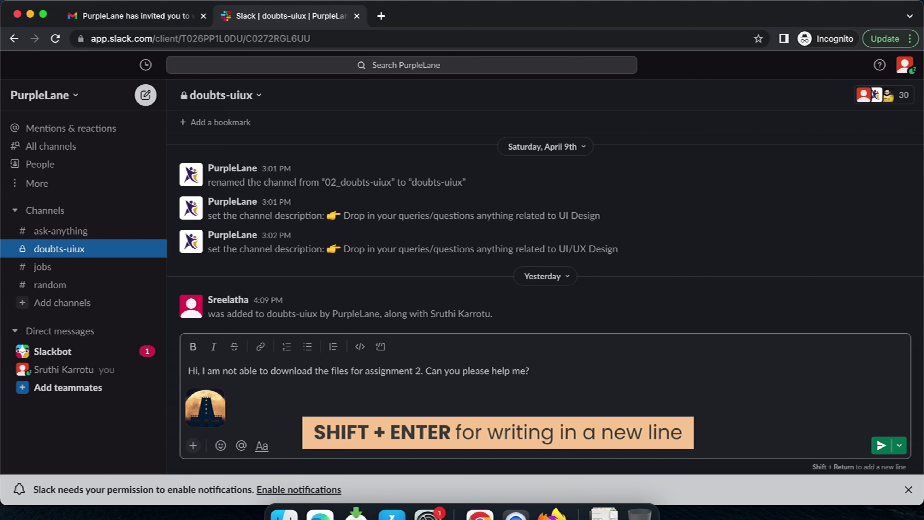
Add a new line 'FYI, I tried to download from the PurpleLane desktop App' and send the question.
key("shift+Return")
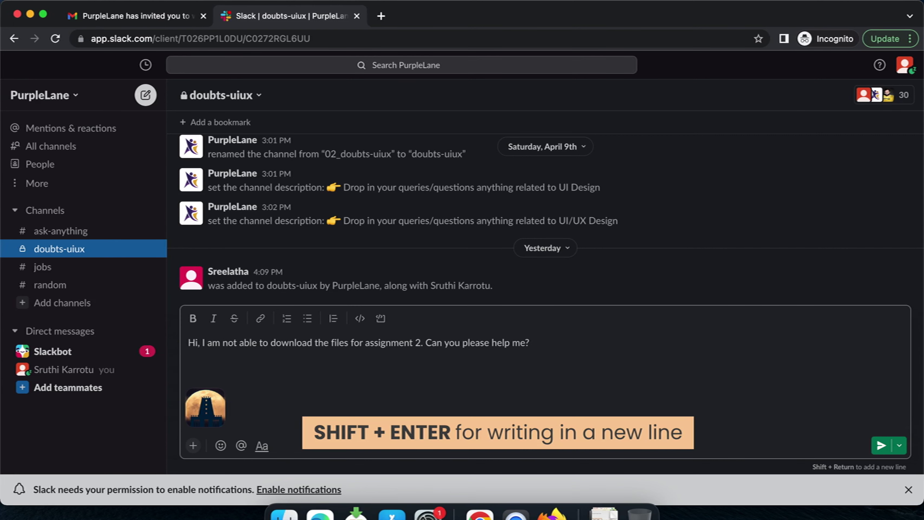
type("FYI")
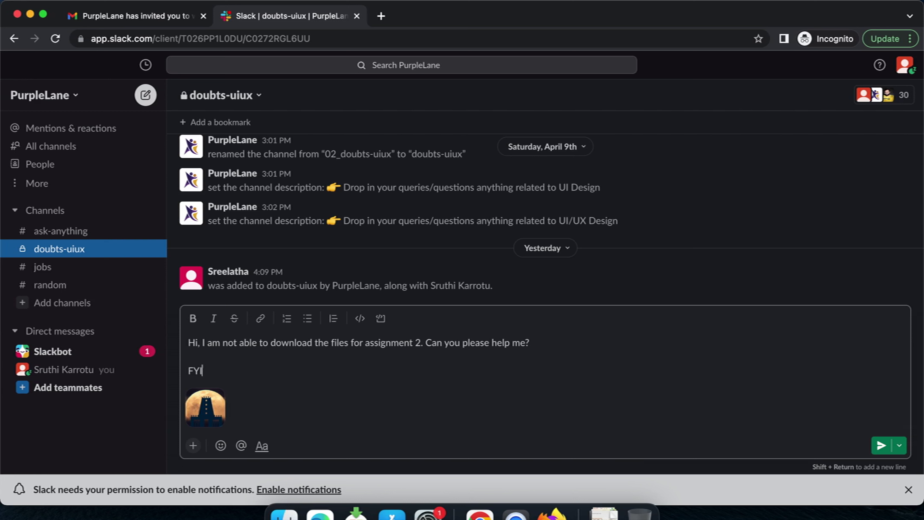
type(", I tried to download from")
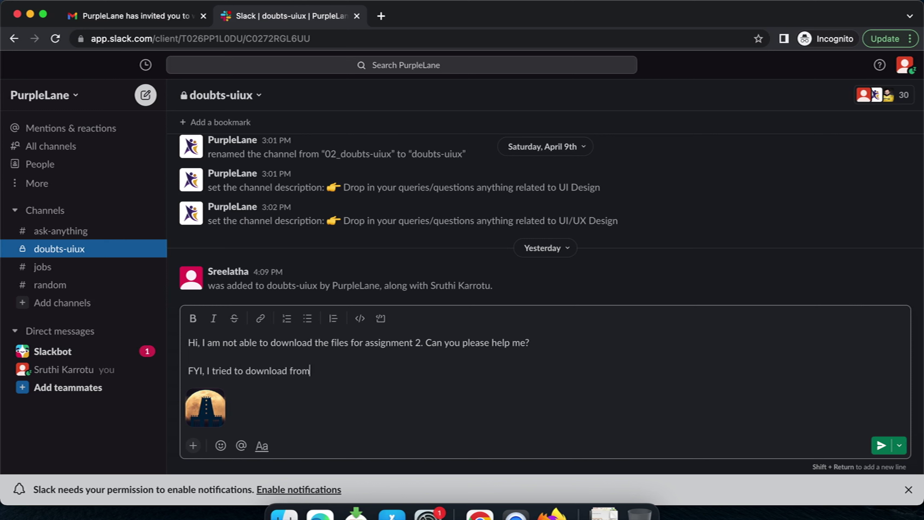
type(" the PurpleLane desk")
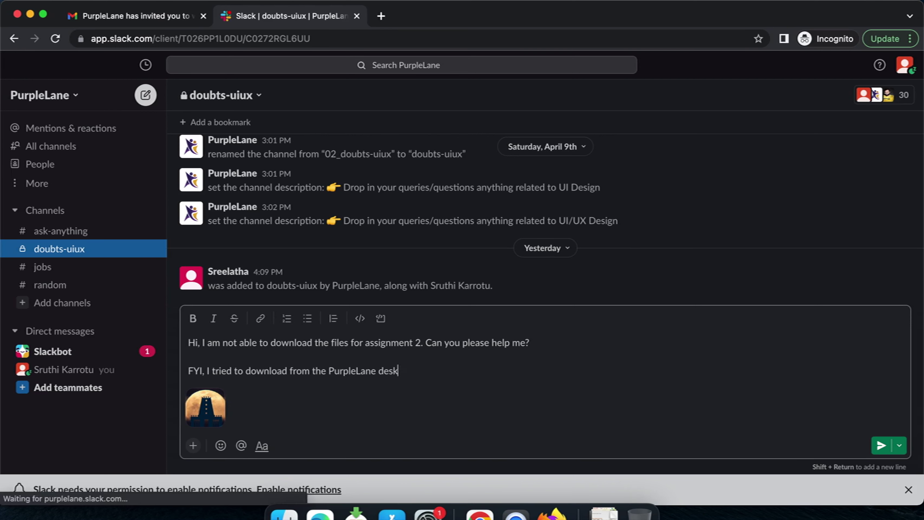
type("top App.")
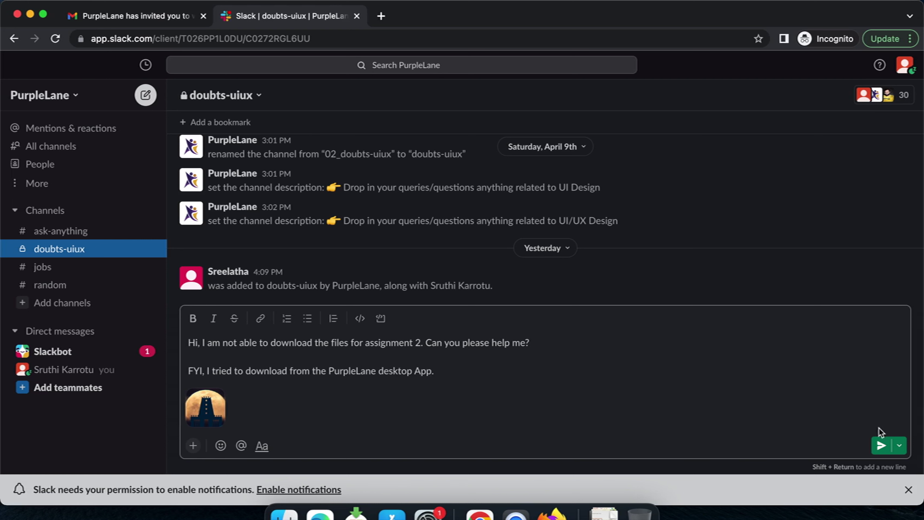
left_click(881, 445)
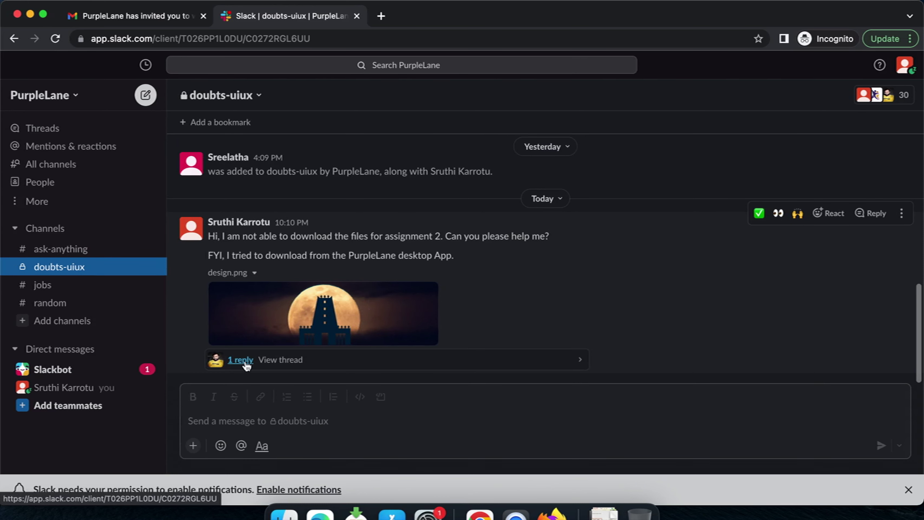
Open the question's 1-reply thread to read the instructor's Google Drive link.
left_click(241, 361)
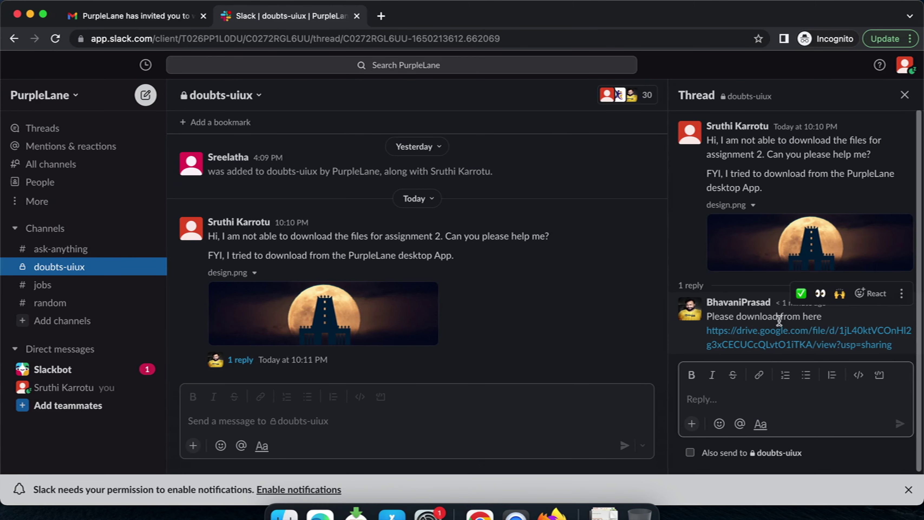
left_click(796, 344)
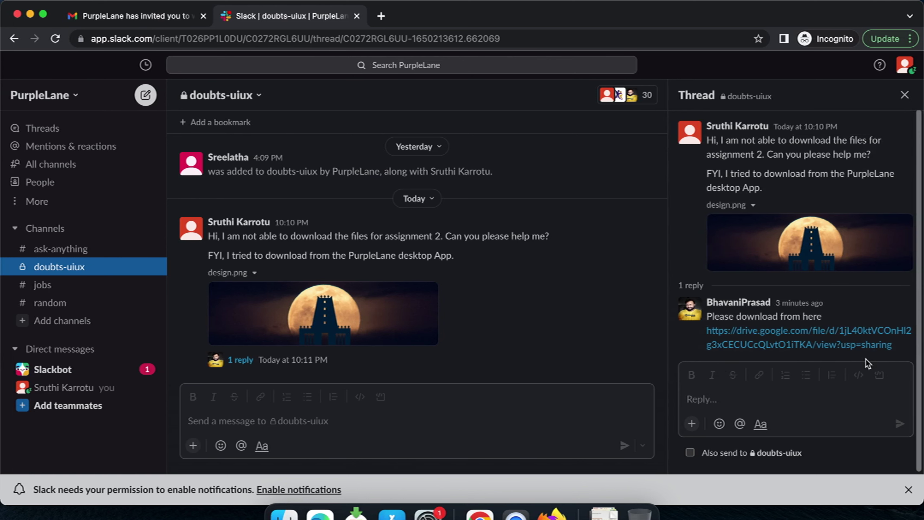
Reply 'Thank you sir for providing this link' in the thread.
left_click(807, 396)
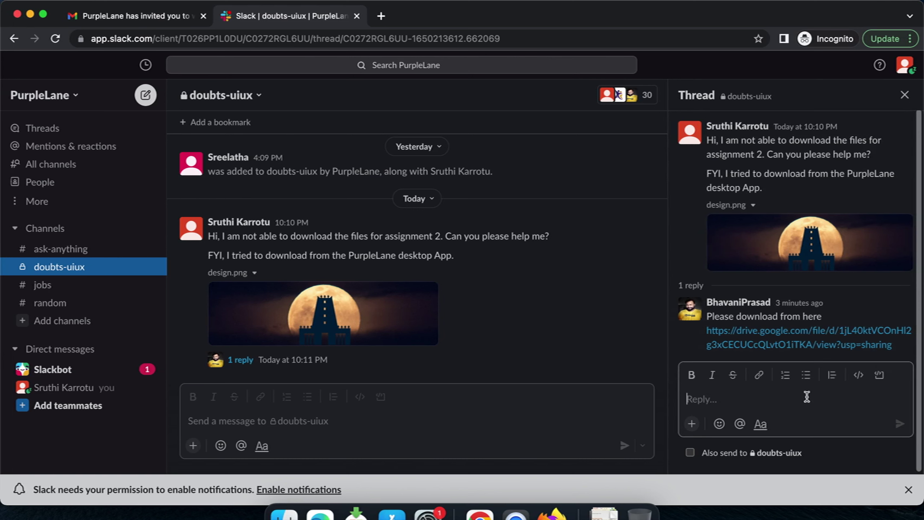
type("Tha")
key("BackSpace")
key("BackSpace")
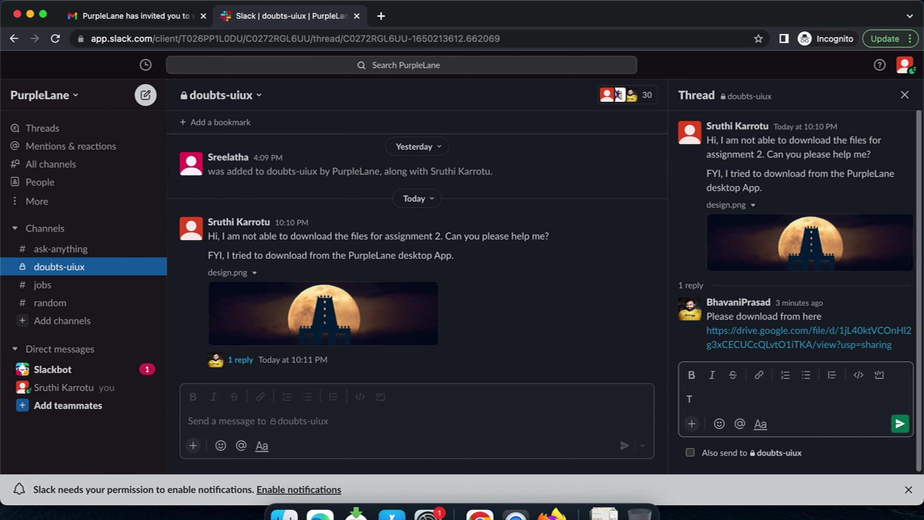
type("hank you sir for providing th")
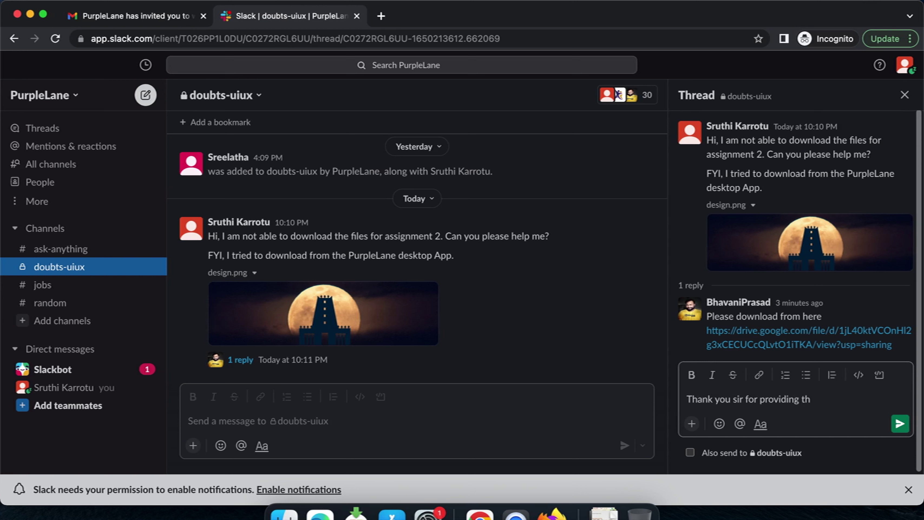
type("is link")
key("Return")
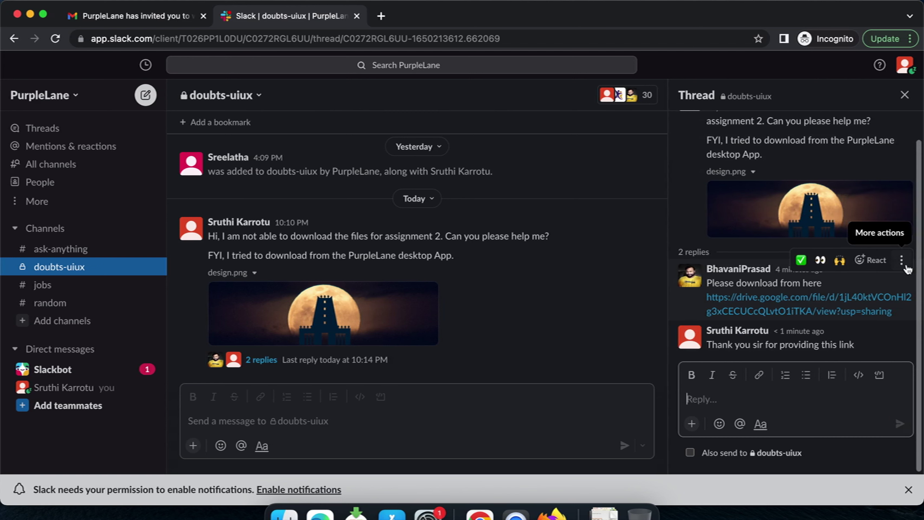
React to the instructor's link reply with a thumbs-up emoji.
left_click(871, 260)
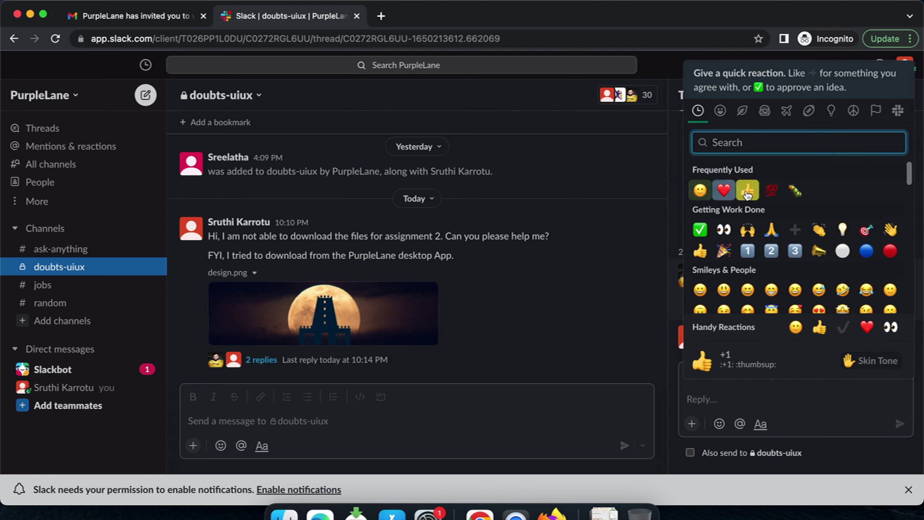
left_click(748, 190)
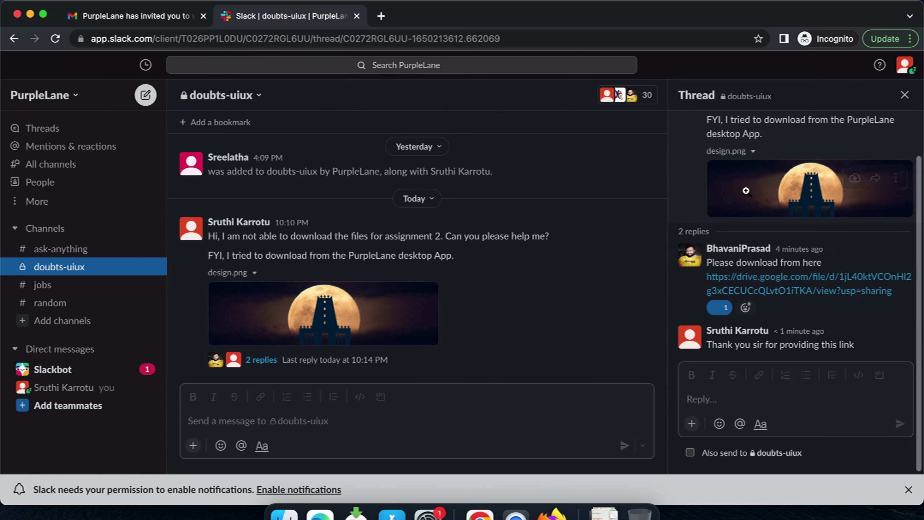
left_click(749, 309)
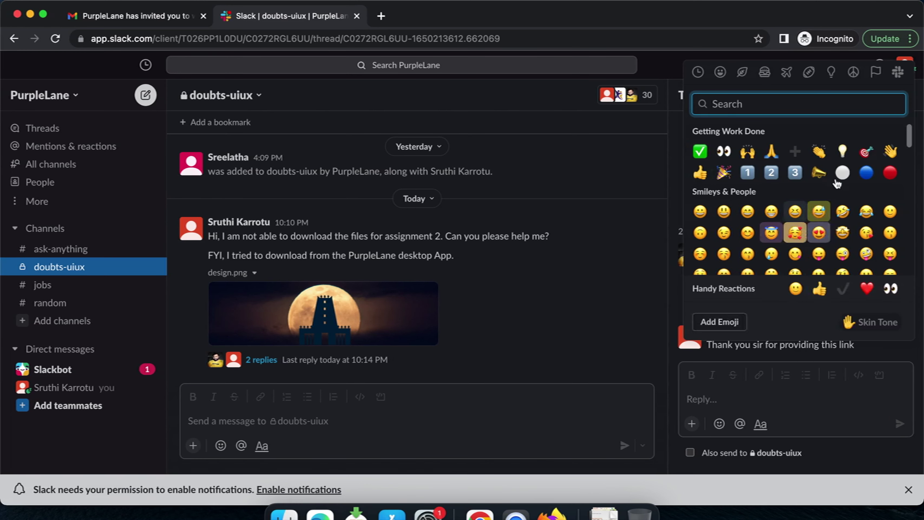
left_click(673, 229)
Scroll through the thread back to the original assignment-download question.
scroll(767, 299, "up", 2)
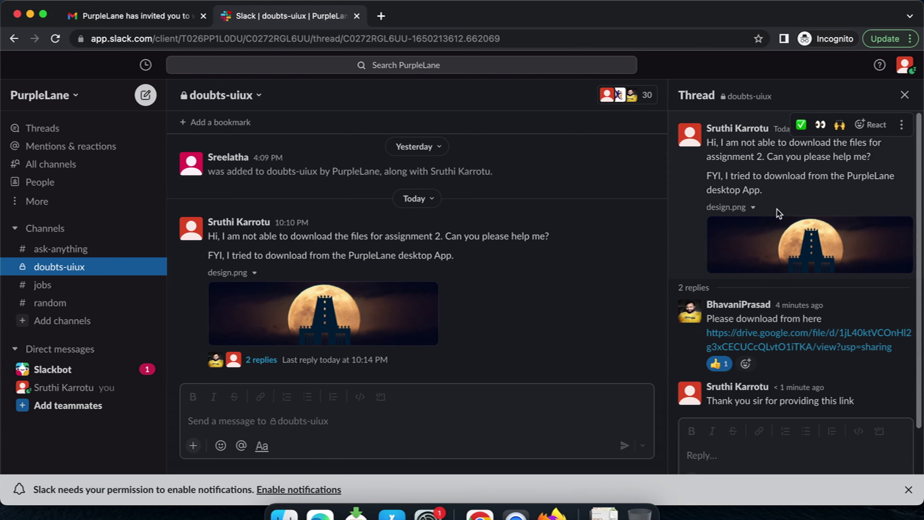
scroll(778, 211, "down", 1)
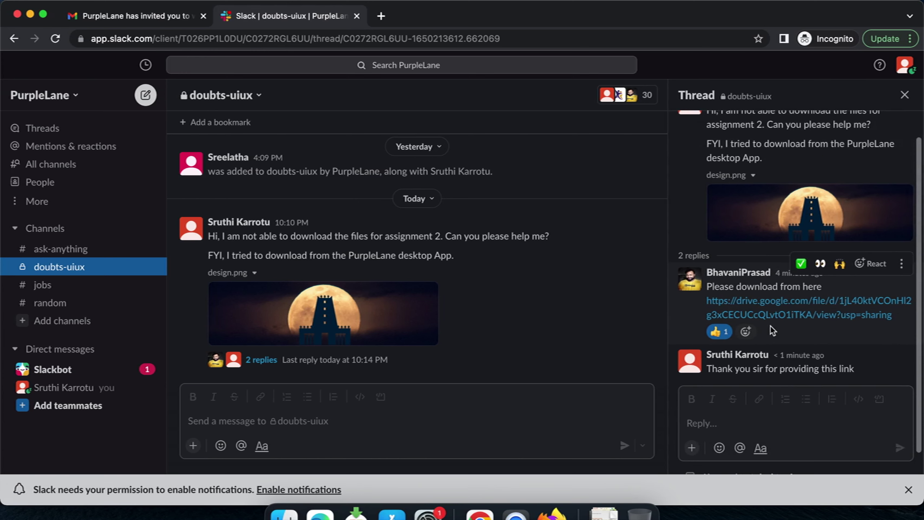
scroll(770, 325, "down", 1)
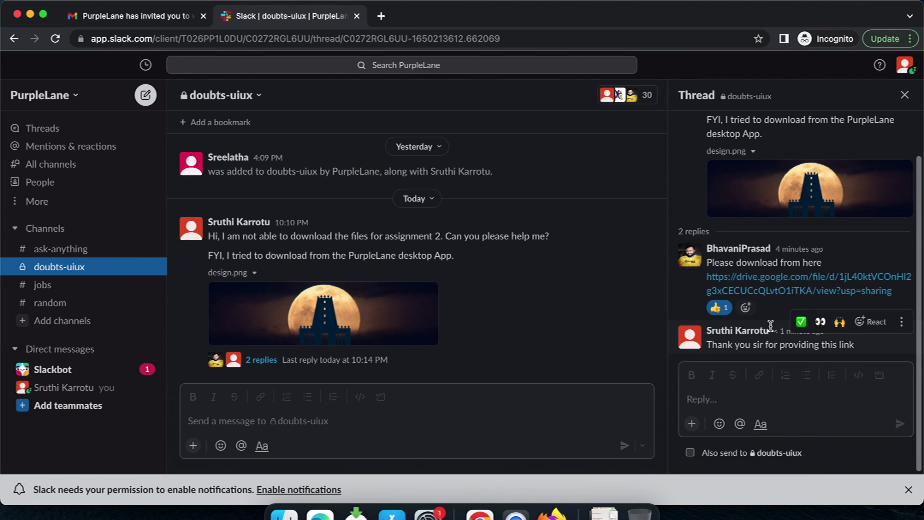
scroll(770, 325, "up", 2)
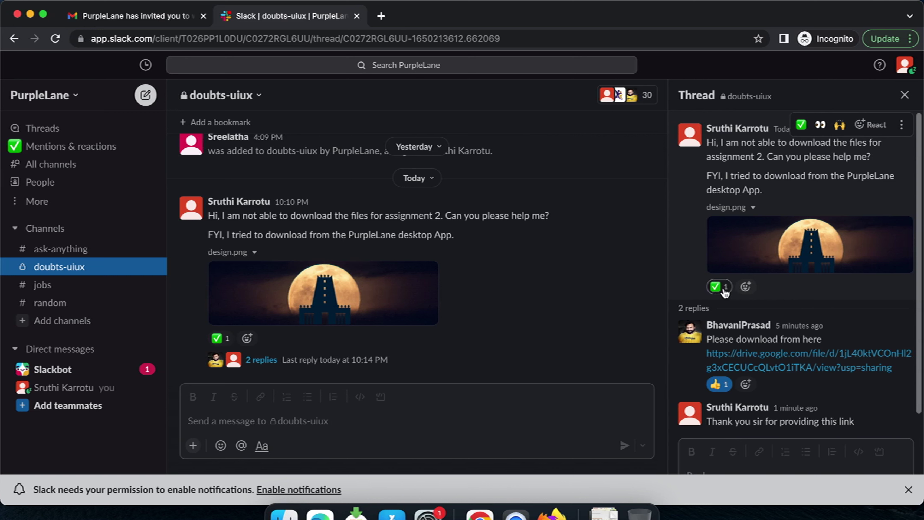
mouse_move(724, 291)
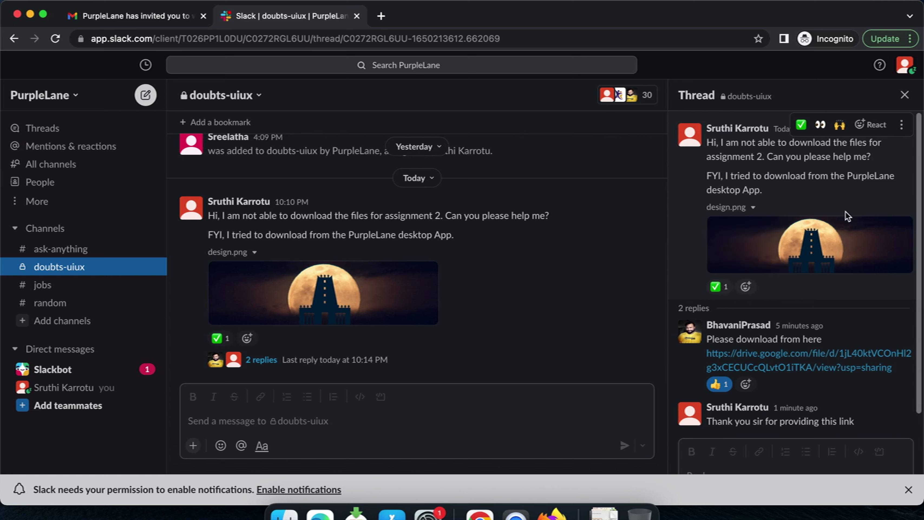
Close the question's thread, reopen it to review the replies, then close it again.
left_click(904, 96)
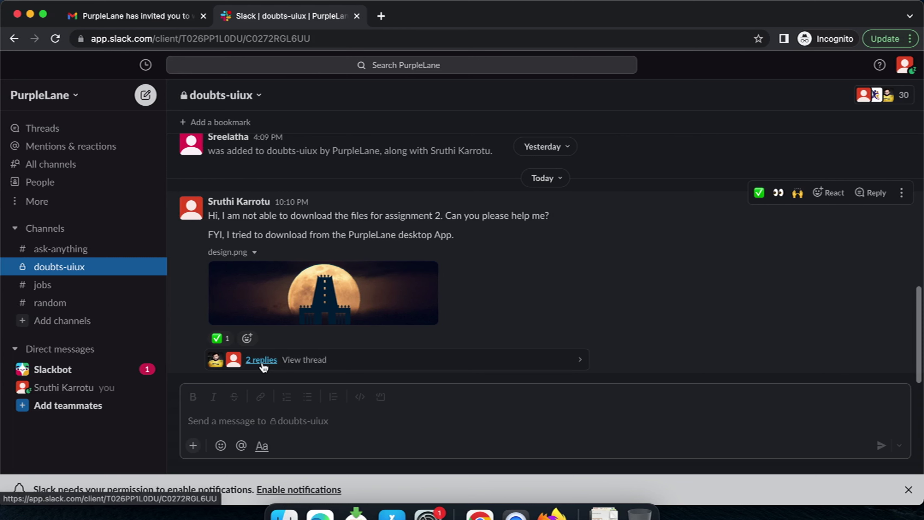
left_click(299, 360)
scroll(757, 207, "up", 3)
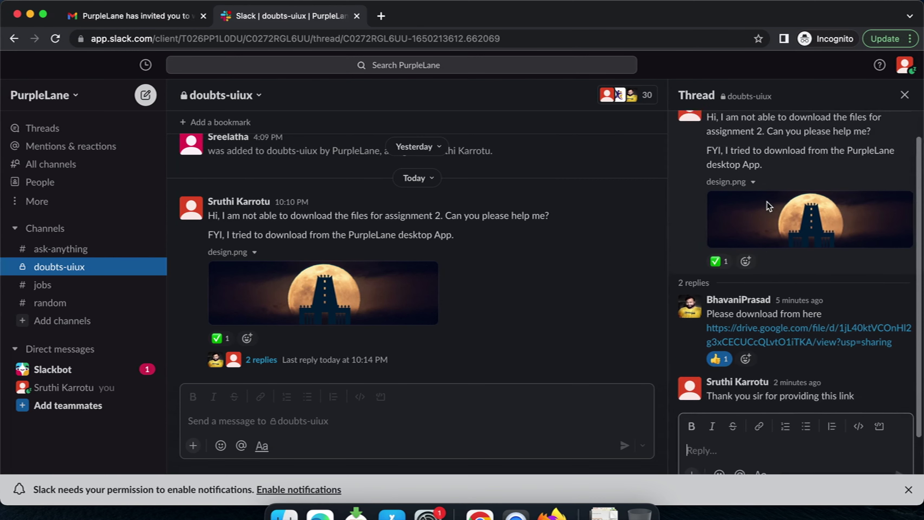
scroll(769, 206, "down", 2)
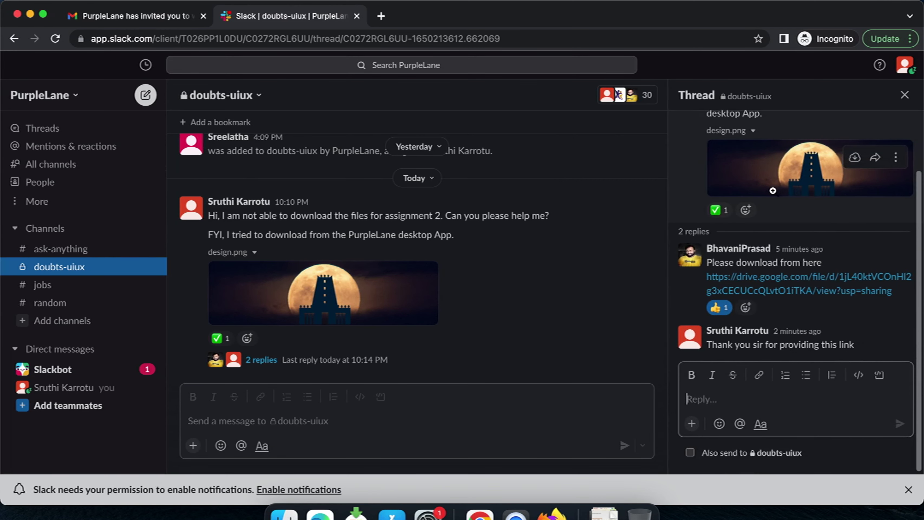
left_click(904, 95)
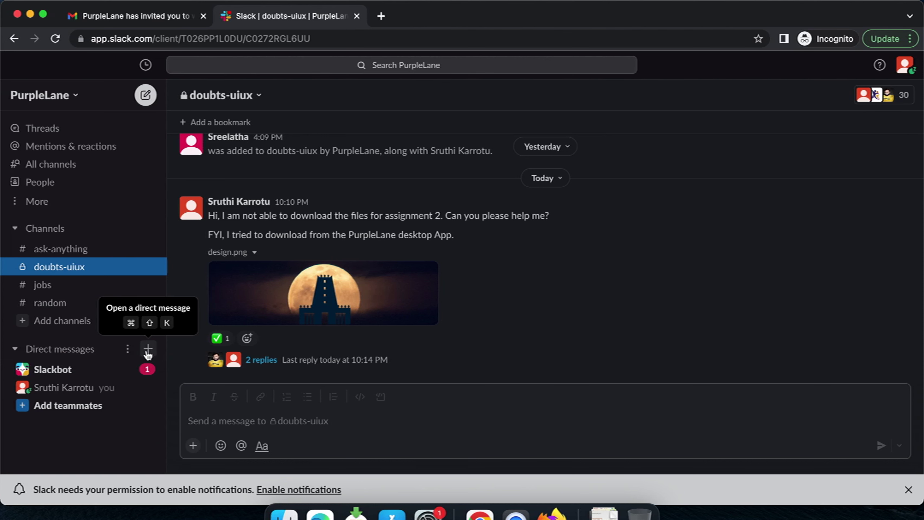
left_click(148, 349)
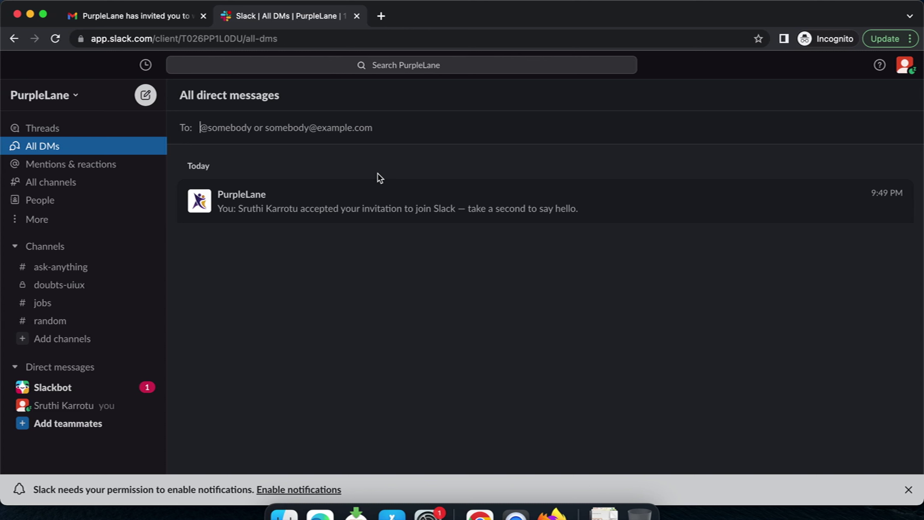
Pick the instructor as recipient and send them a 'Hi sir' direct message.
type("bhava")
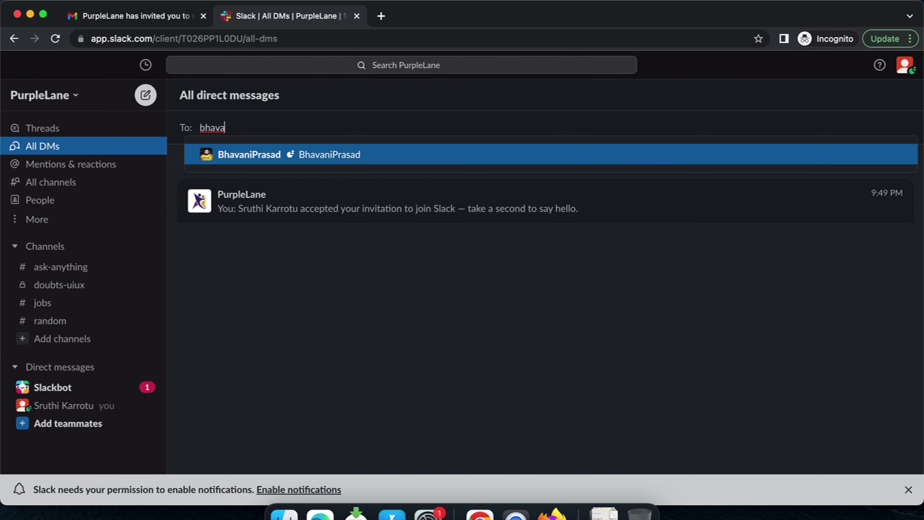
key("Return")
left_click(330, 416)
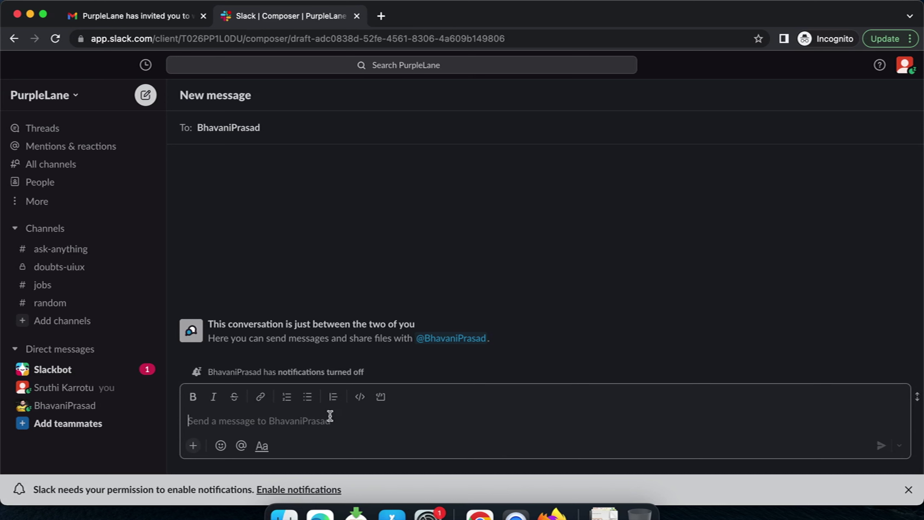
type("Hi sir")
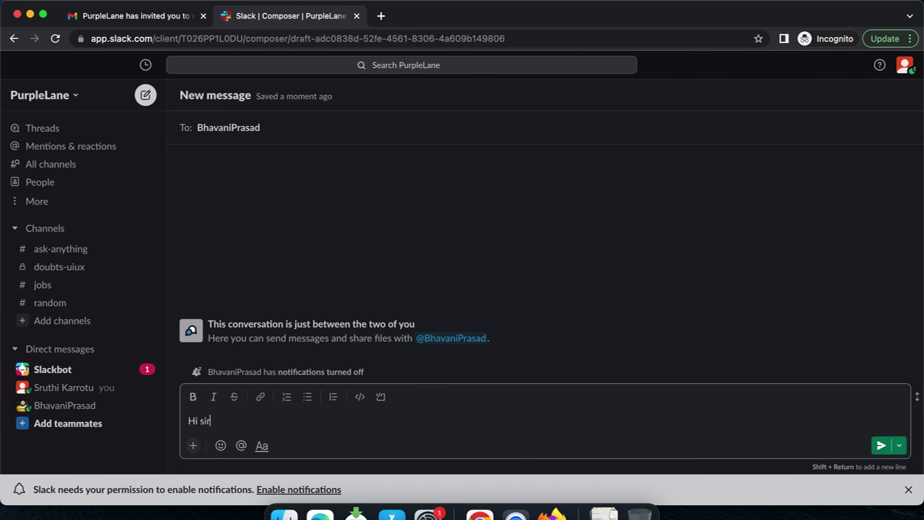
key("Return")
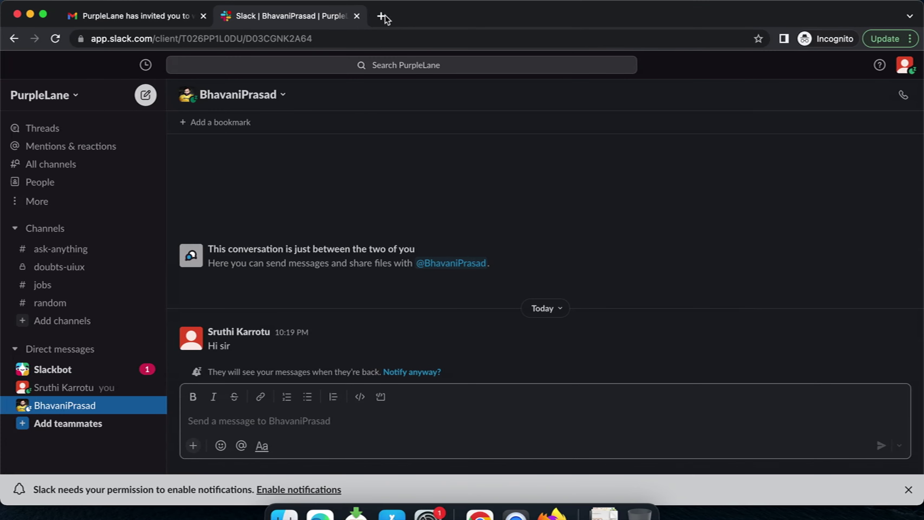
Load google.com in a new browser tab and dismiss the Google Account reminder.
left_click(382, 16)
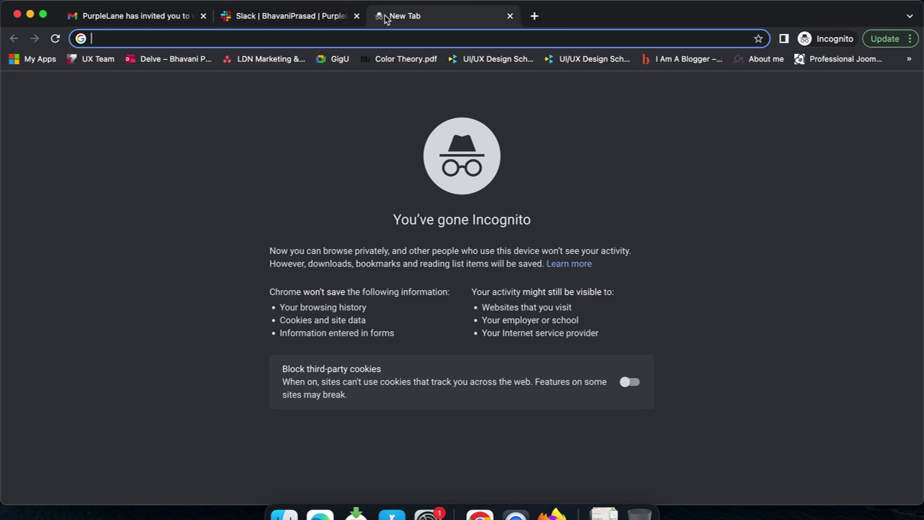
type("google.c")
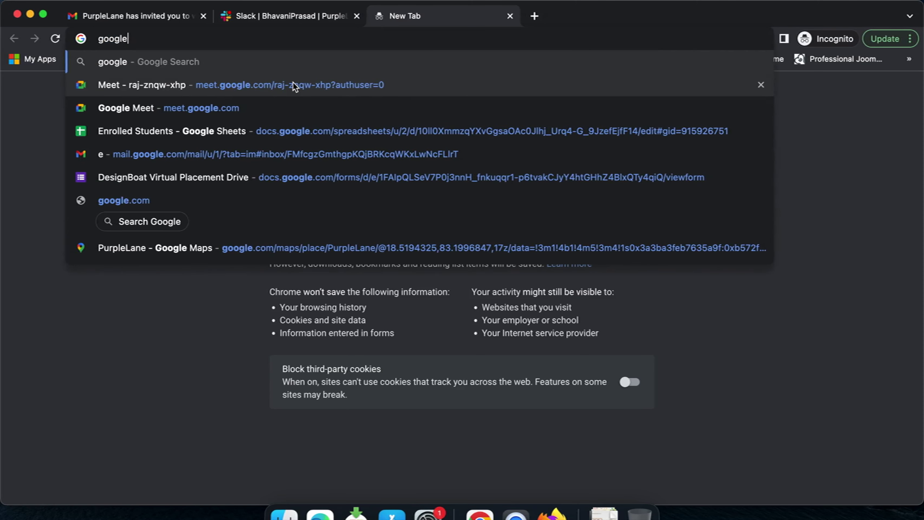
key("BackSpace")
type(".com")
key("Return")
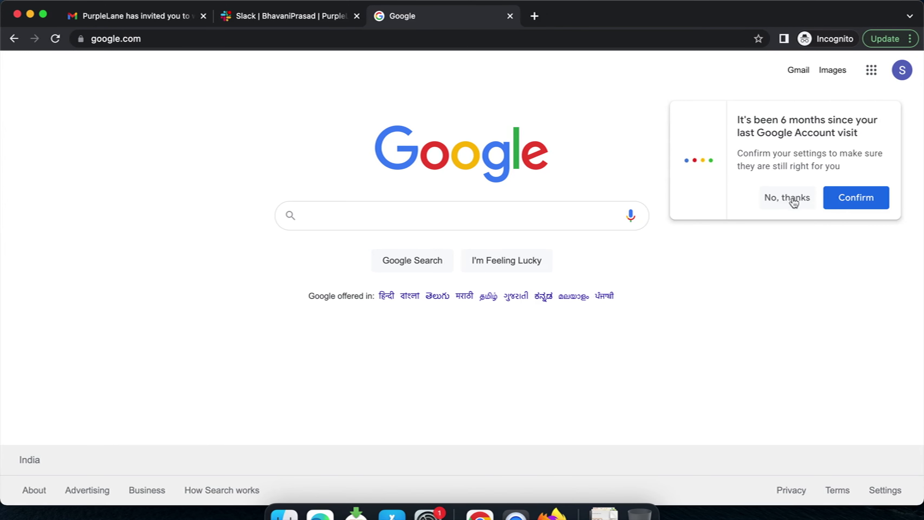
left_click(790, 198)
Search for 'slack download' and open the 'Windows | Downloads | Slack' result.
left_click(458, 217)
type("sl")
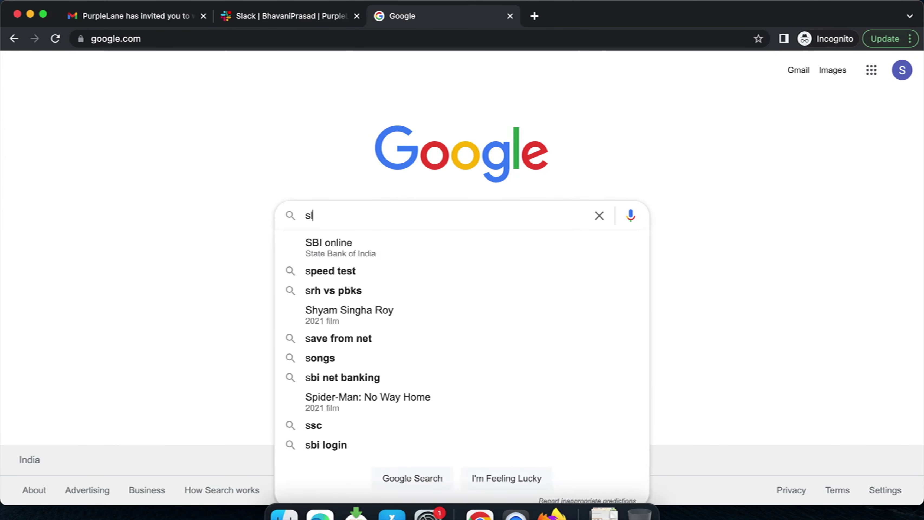
type("ack downl")
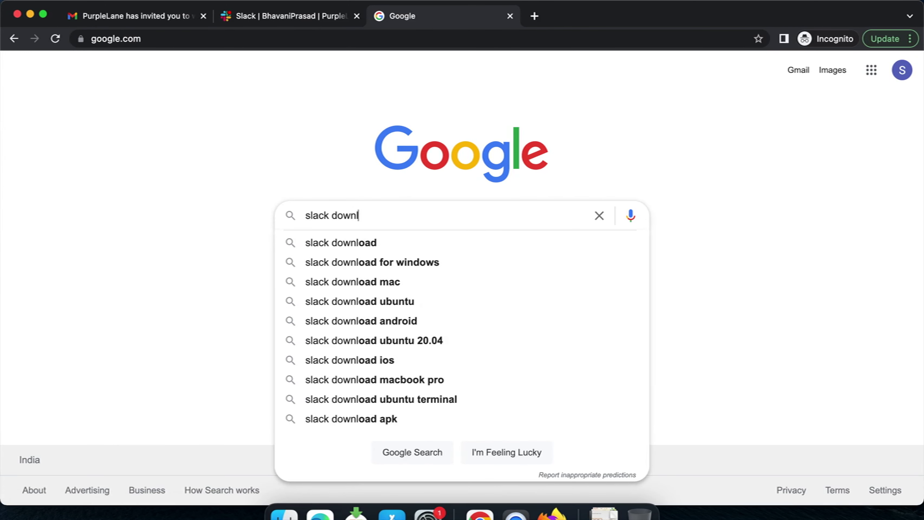
key("Down")
key("Return")
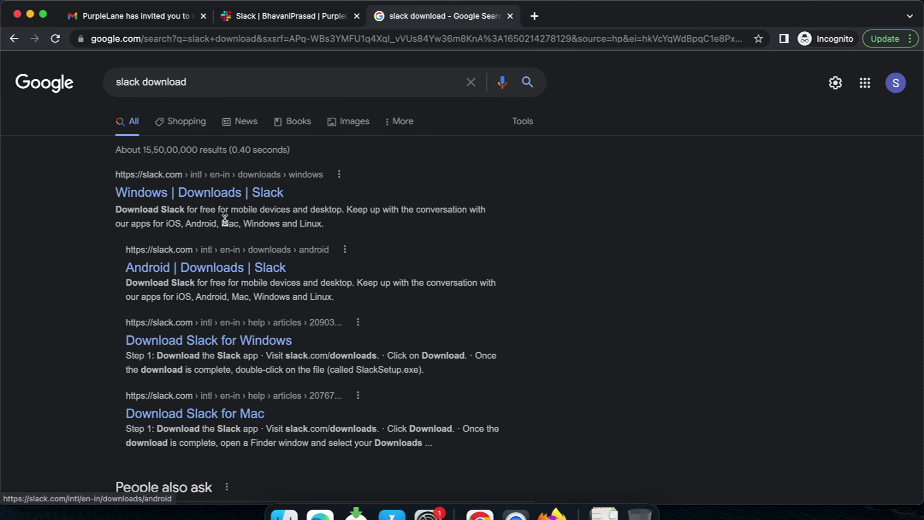
left_click(209, 196)
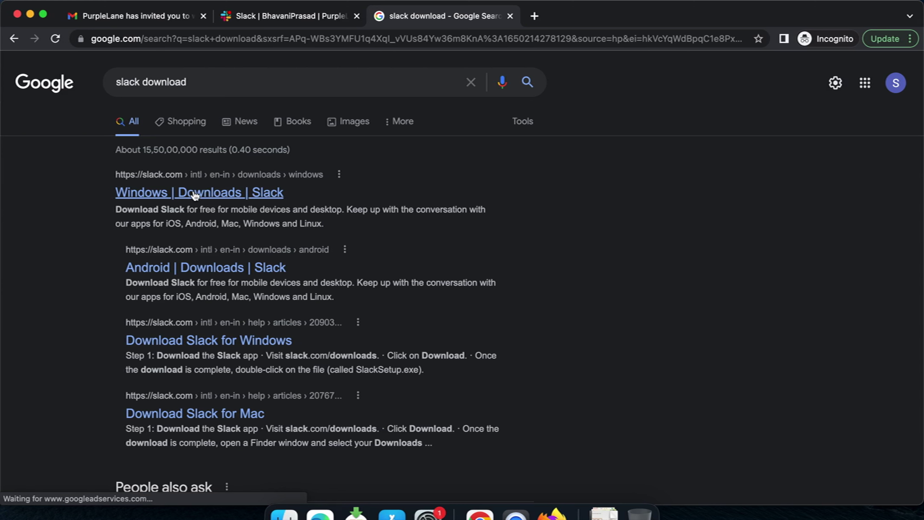
left_click(212, 196)
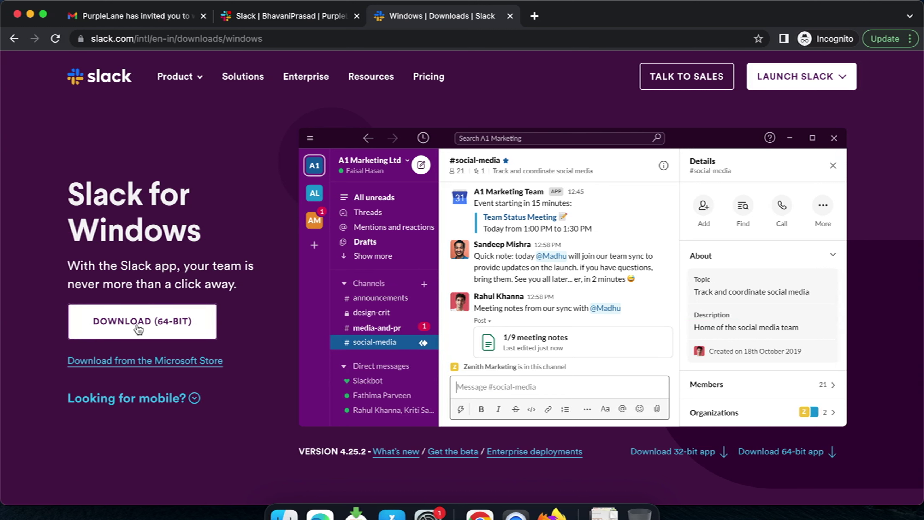
Scroll down the downloads page and download the Mac installer Slack-4.25.0-macOS.dmg.
scroll(282, 353, "down", 1)
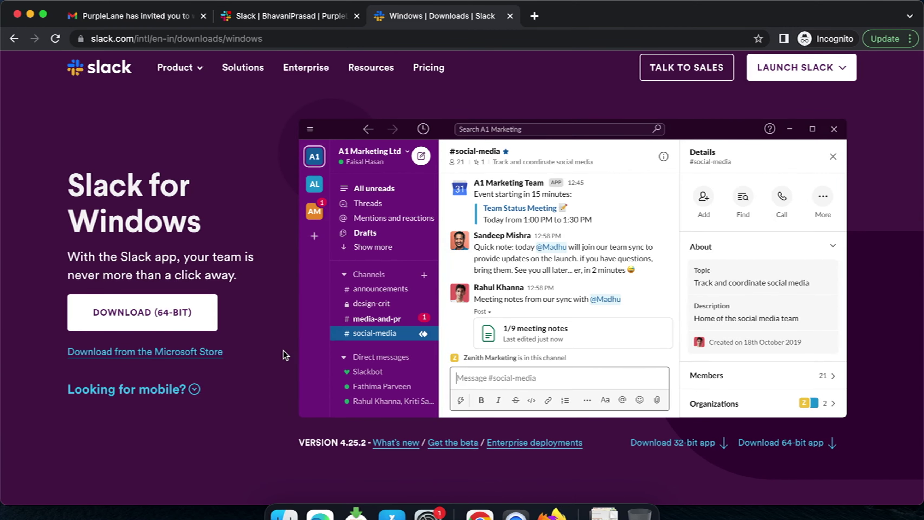
scroll(286, 355, "down", 20)
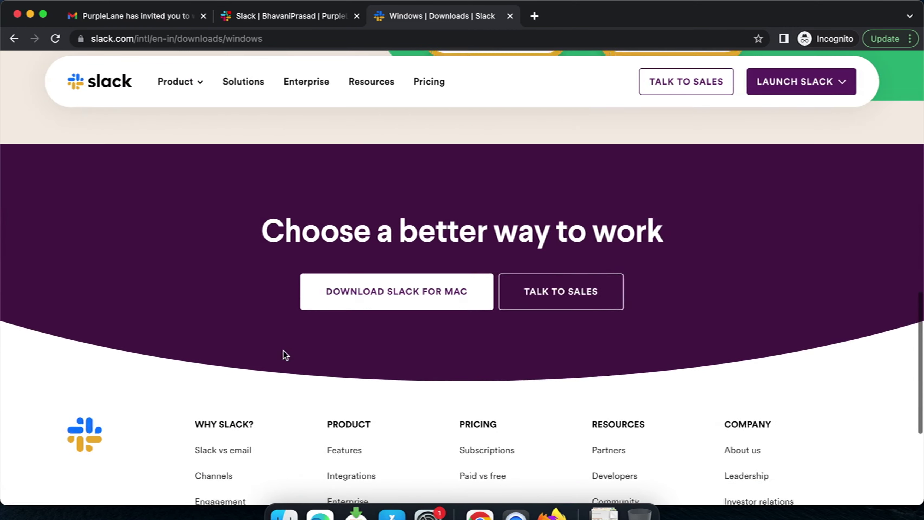
scroll(285, 355, "down", 3)
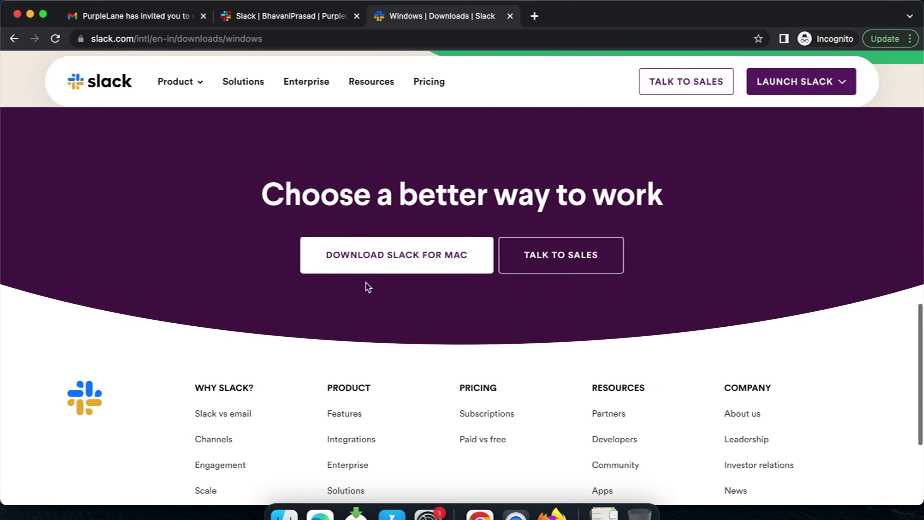
left_click(420, 261)
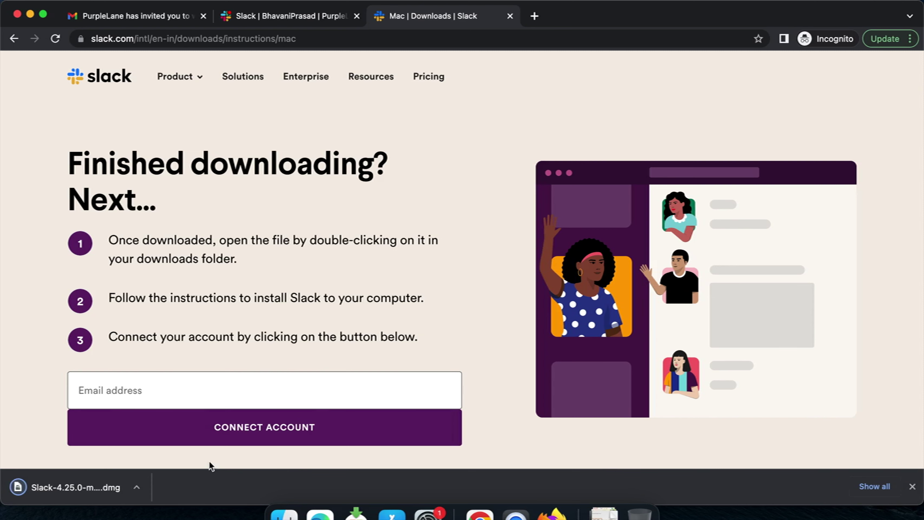
Open the Slack disk image, drag Slack into Applications, and return to the downloads page.
left_click(79, 487)
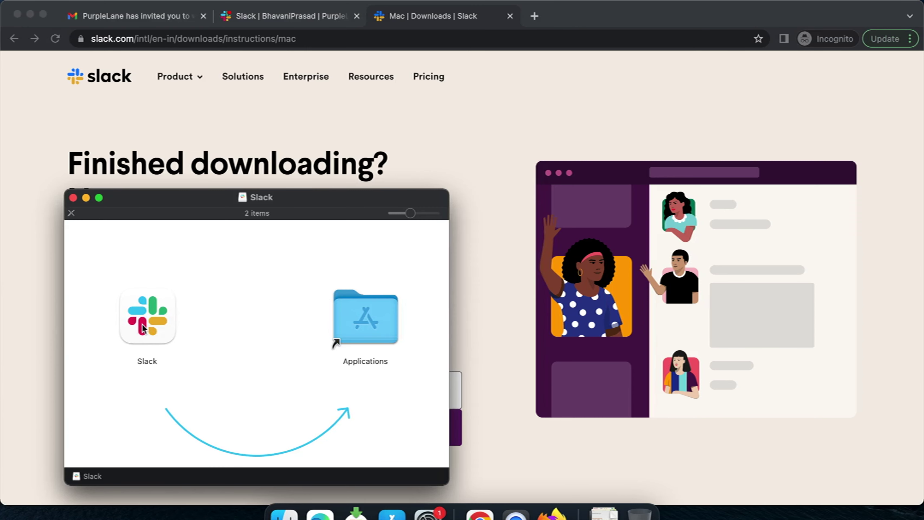
left_click_drag(145, 318, 368, 322)
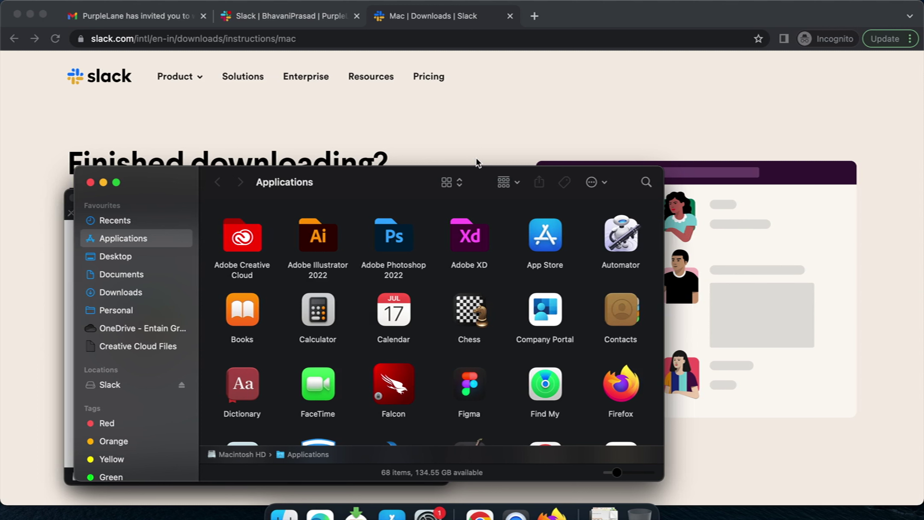
left_click(468, 144)
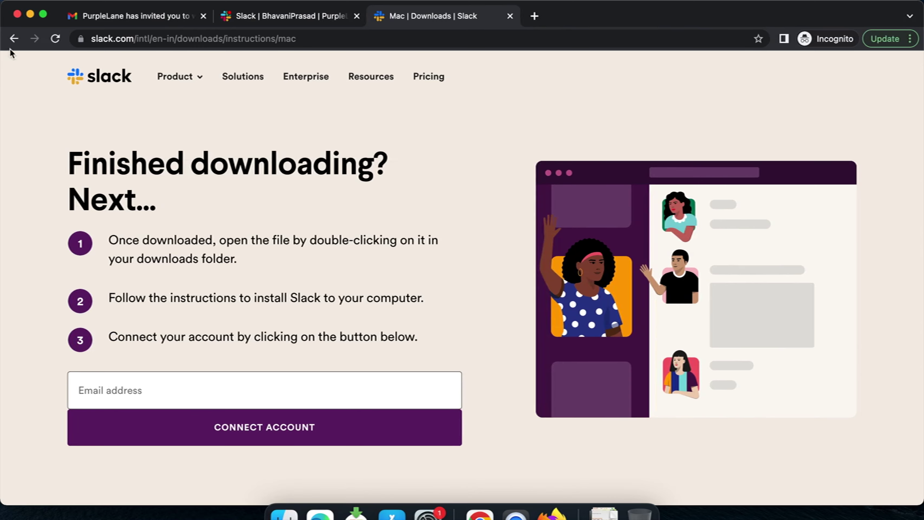
left_click(14, 39)
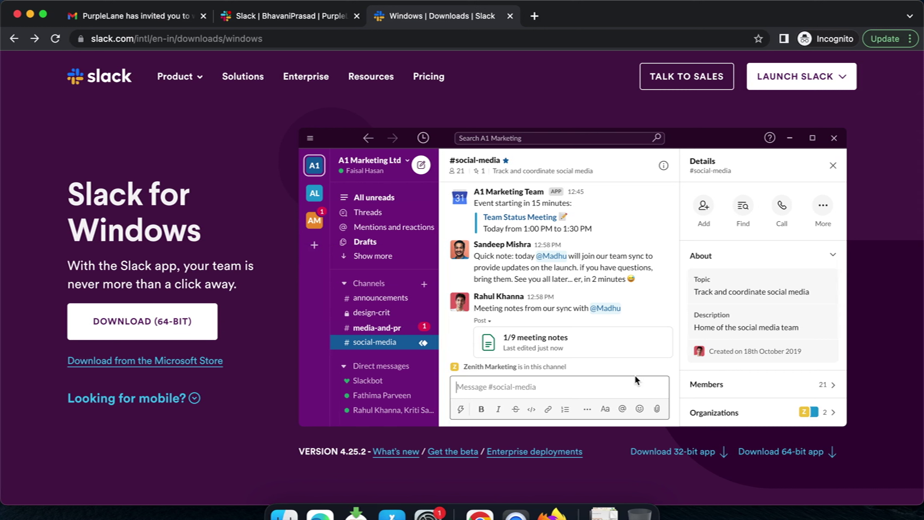
Bring up macOS Spotlight search.
key("super+space")
Launch Slack from Spotlight, allowing it to open and to access the Downloads folder.
type("slac")
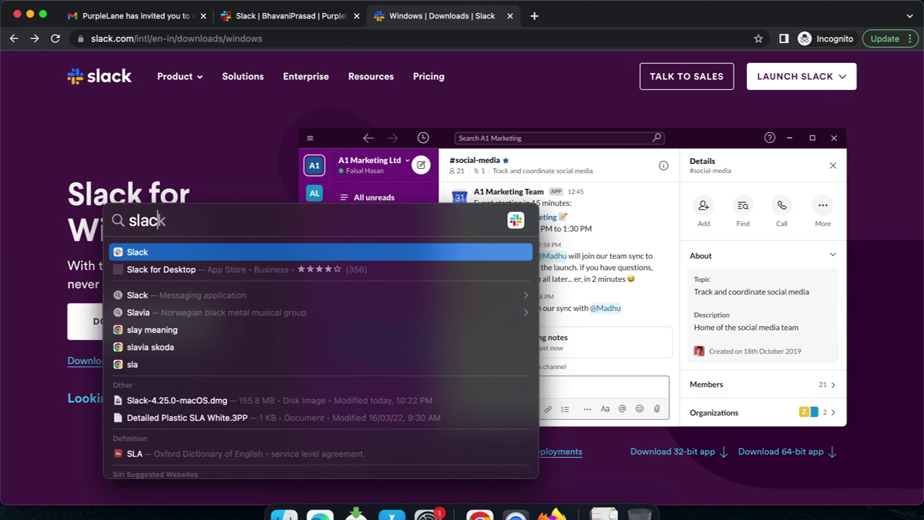
key("Return")
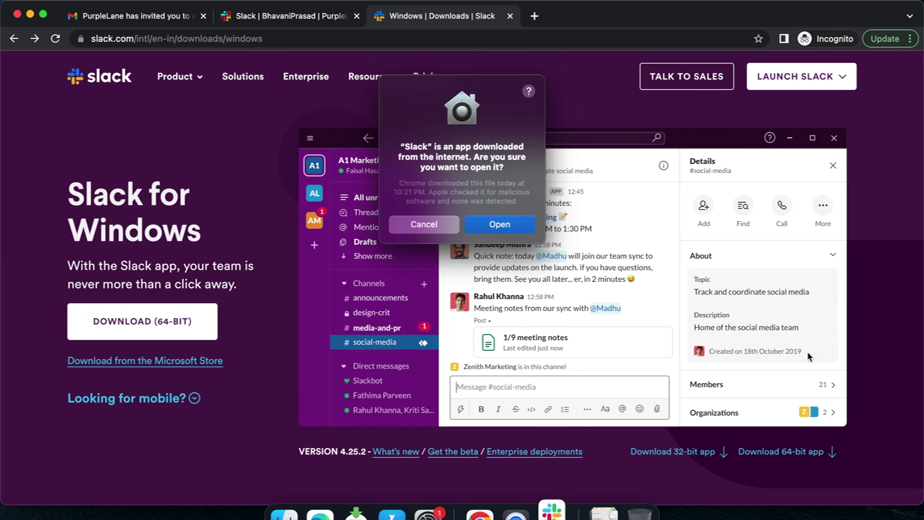
left_click(498, 224)
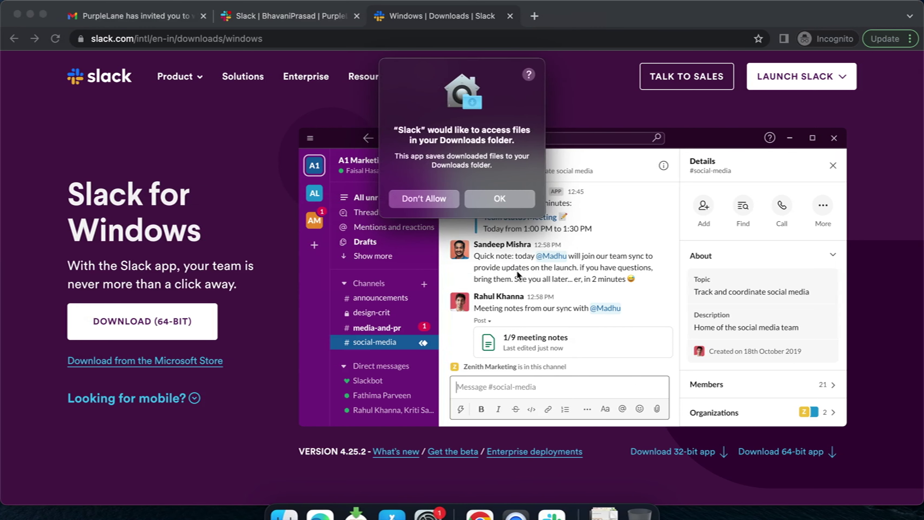
left_click(500, 199)
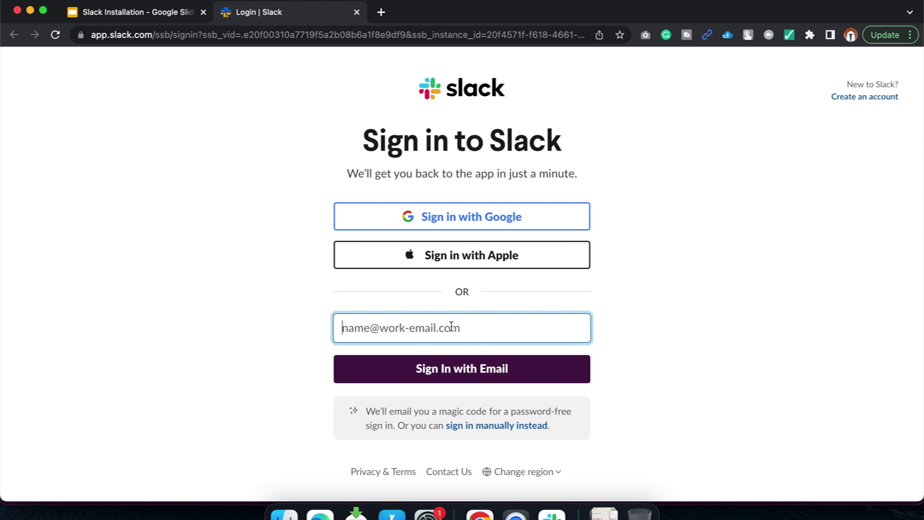
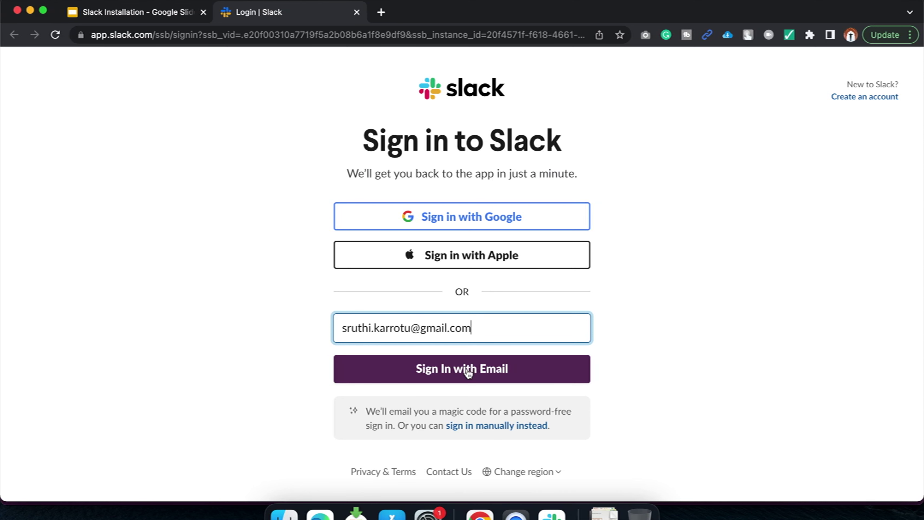
Enter the account e-mail on the Slack sign-in page and request a sign-in code.
left_click(486, 375)
key("super+Tab")
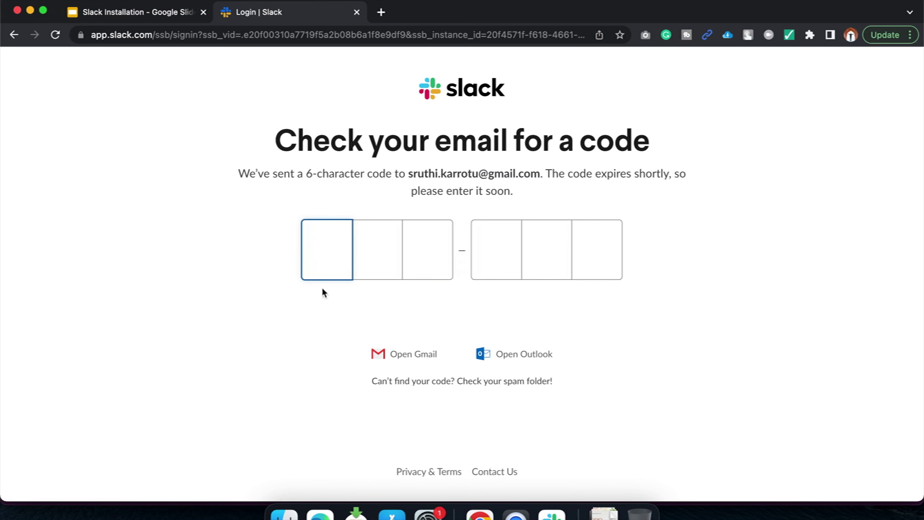
key("super+Tab")
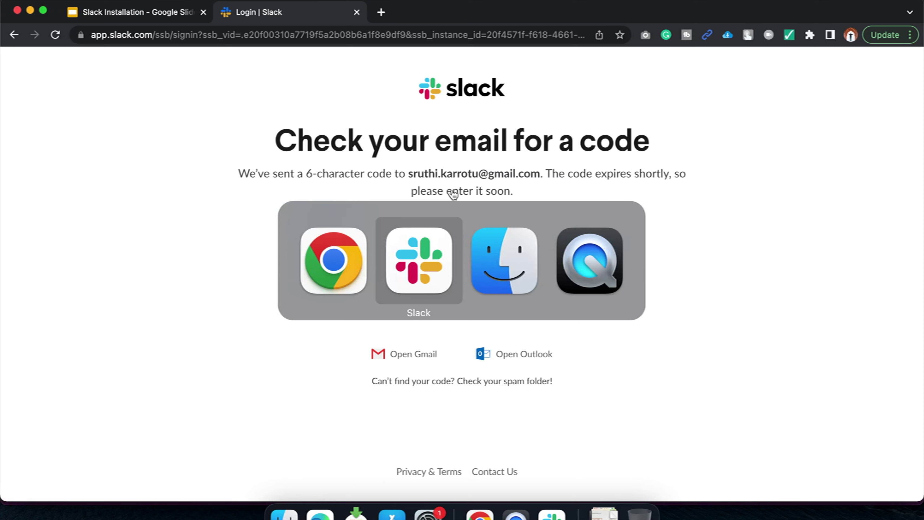
Copy the confirmation code from the Slack e-mail in Gmail and paste it into the Slack sign-in window.
key("super+shift+Tab")
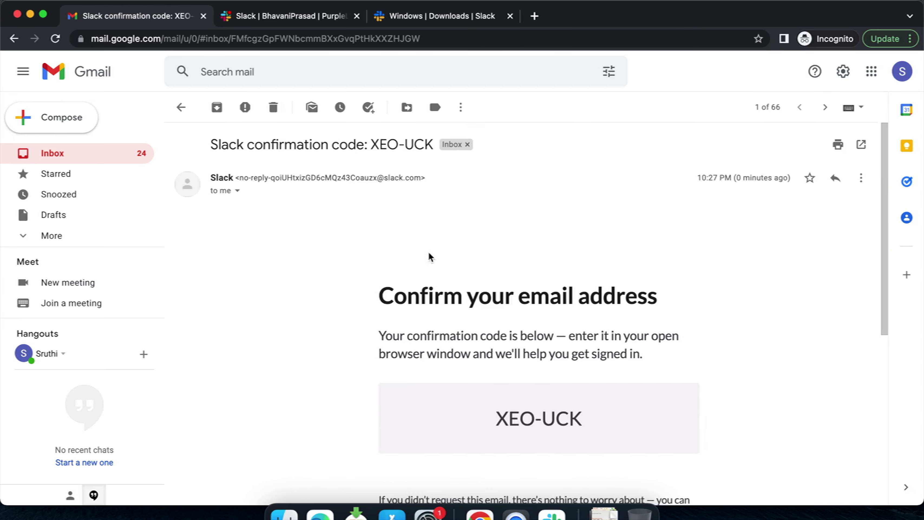
scroll(433, 307, "down", 3)
left_click_drag(496, 318, 580, 316)
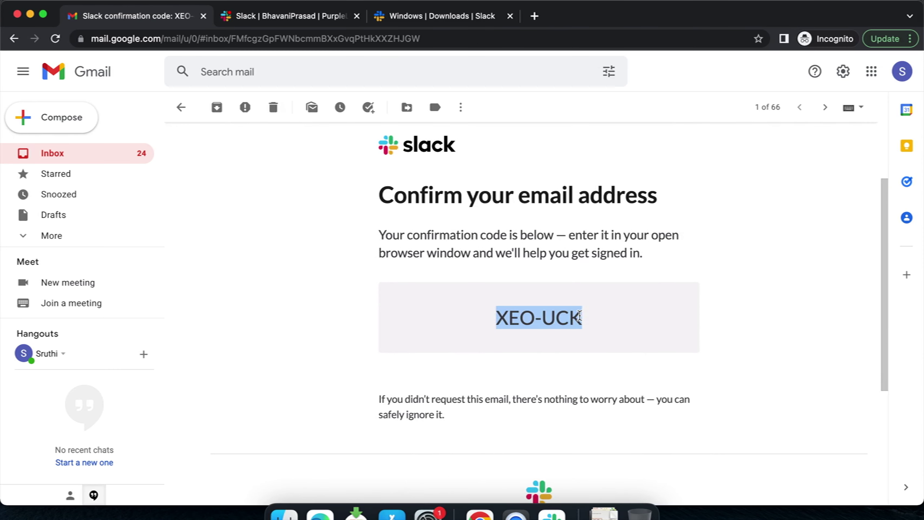
key("super+Tab")
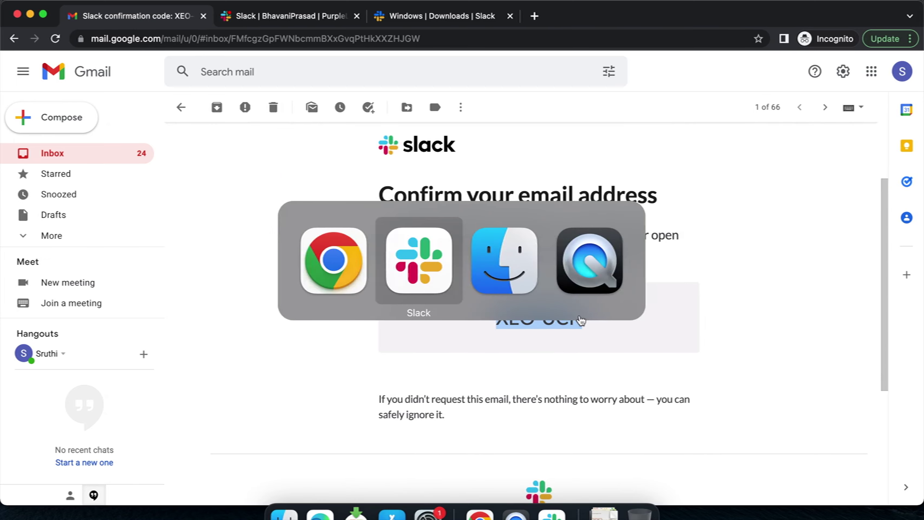
key("ctrl+Up")
left_click(594, 112)
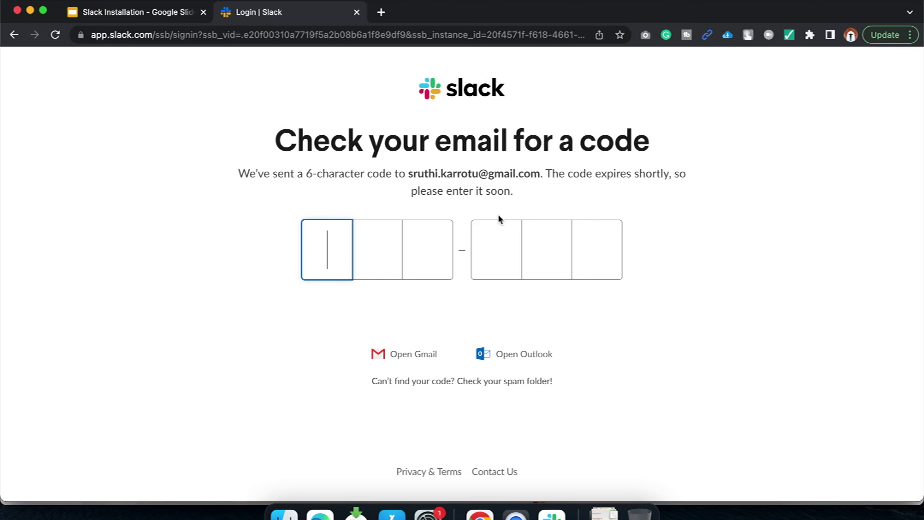
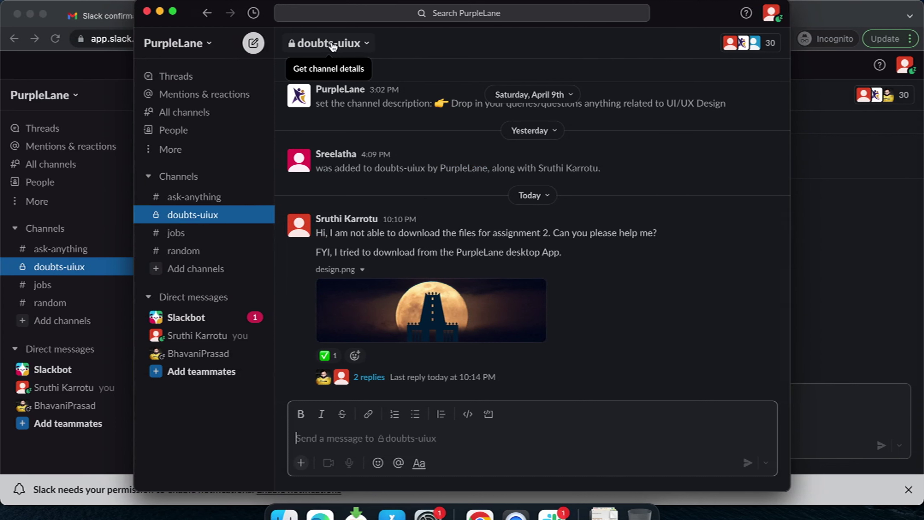
Set the doubts-uiux channel's notifications to All messages and close the channel details.
left_click(365, 45)
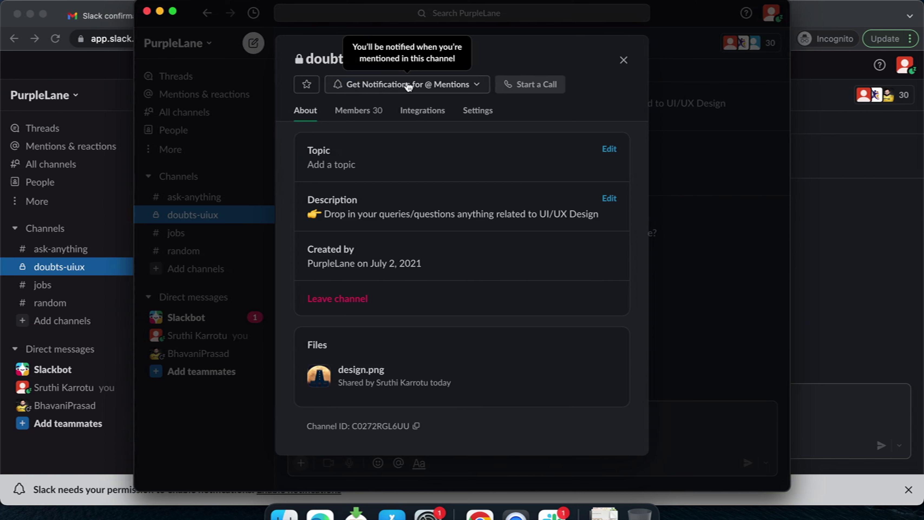
left_click(485, 85)
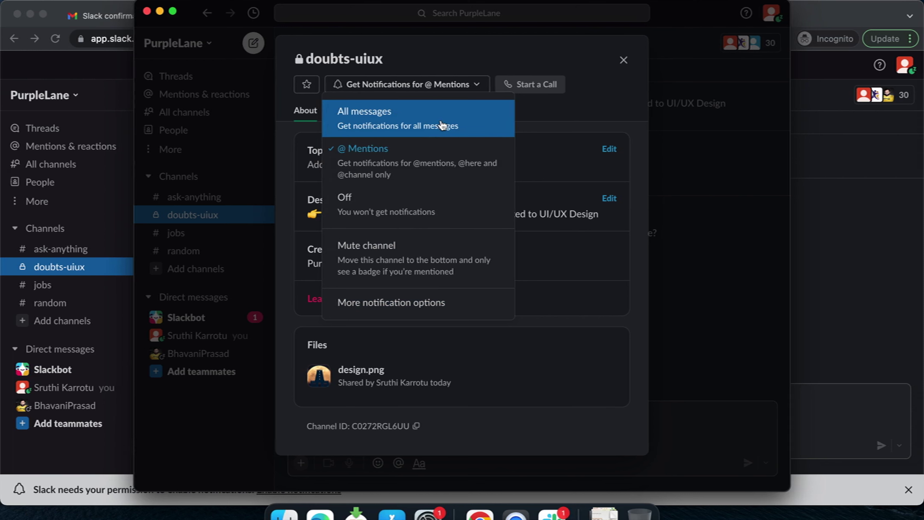
left_click(409, 125)
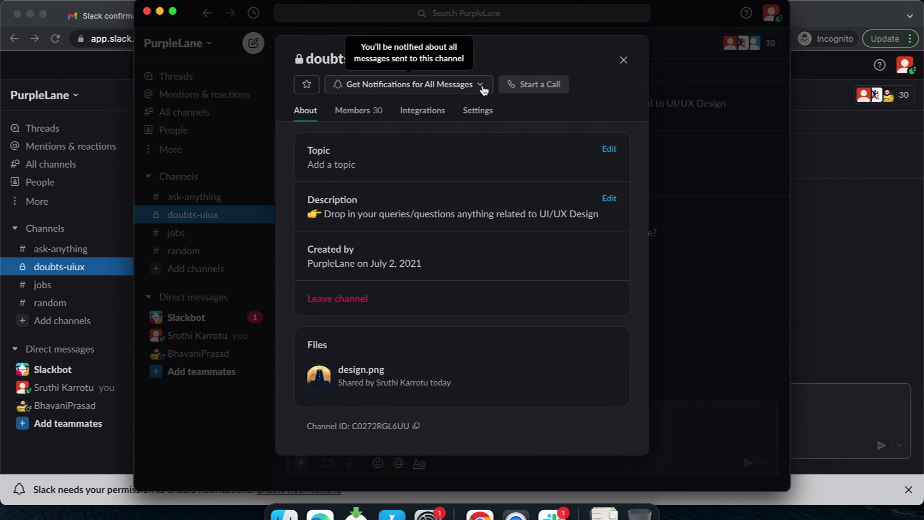
left_click(623, 60)
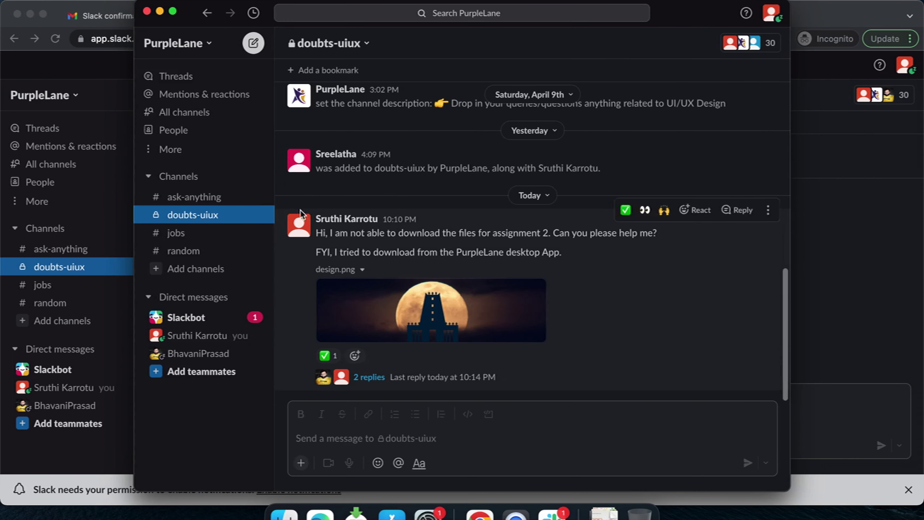
mouse_move(488, 296)
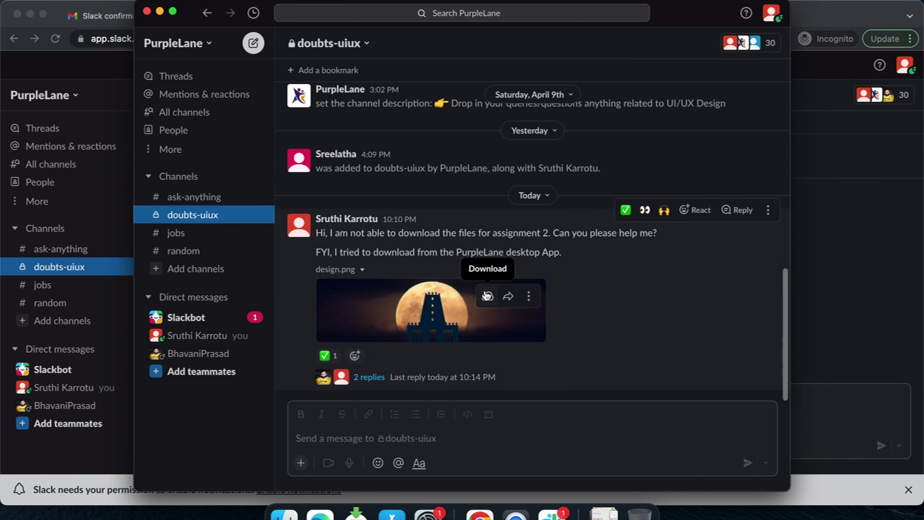